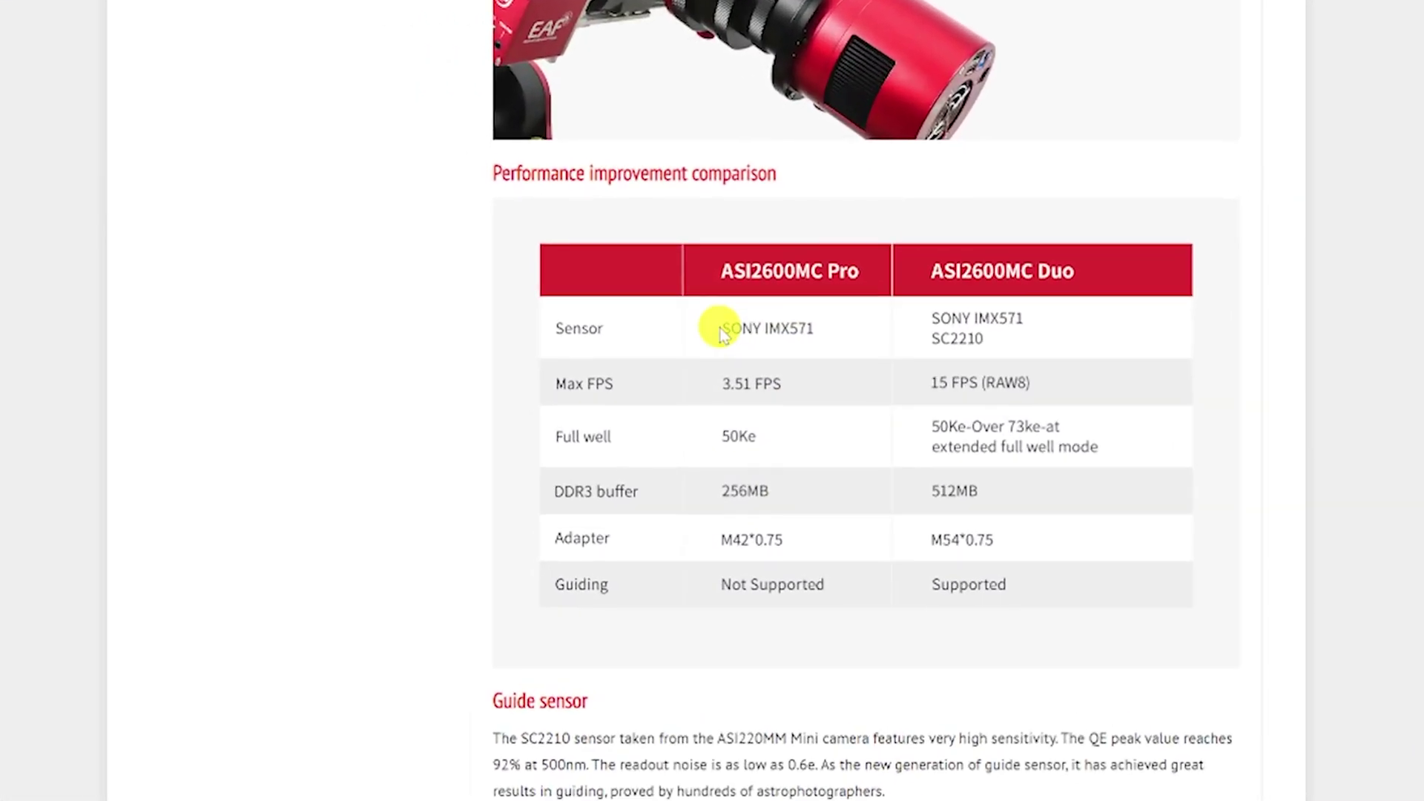
# Review the ASI2600MC Pro and Duo comparison table and the ASI220MM Mini guide camera's product description
pyautogui.click(727, 330)
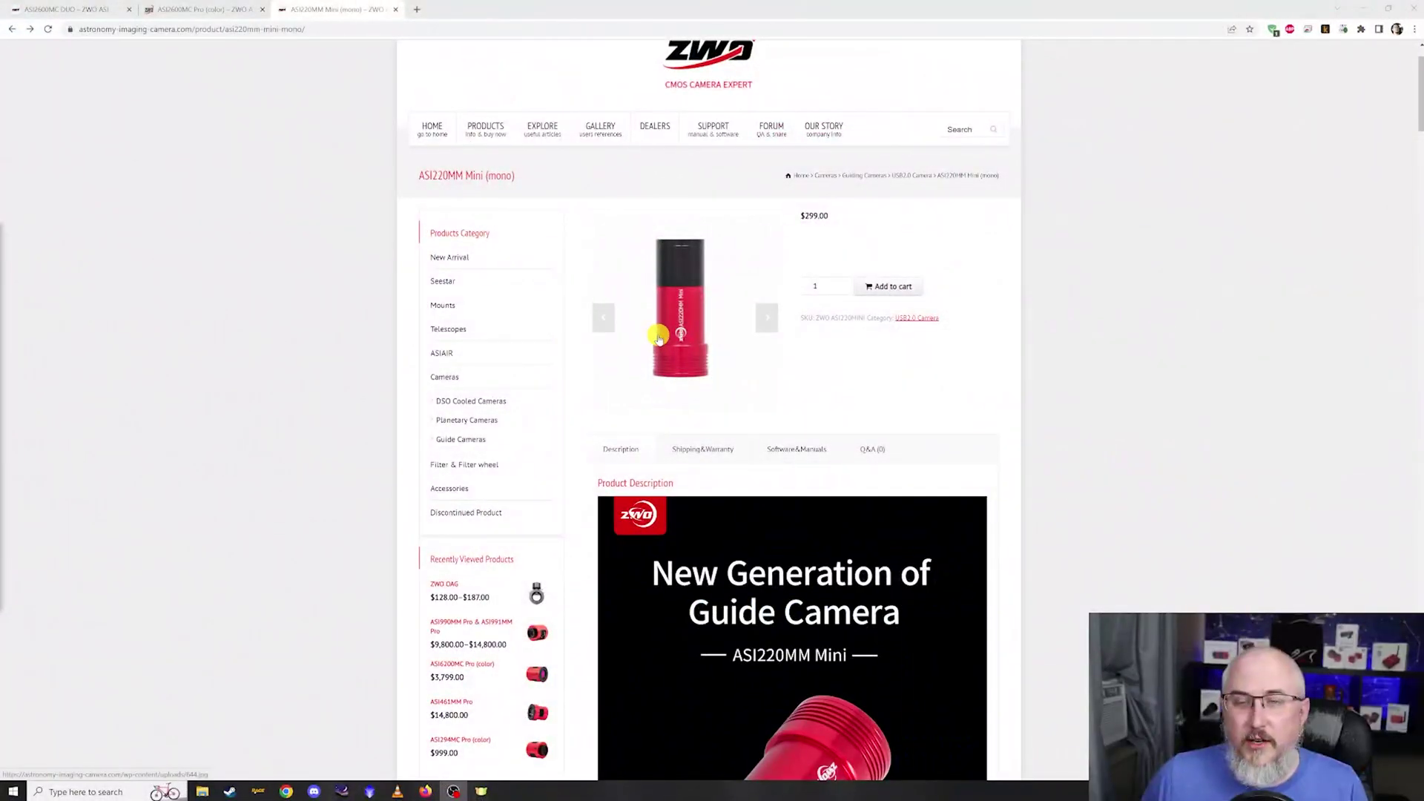
pyautogui.scroll(-5, 686, 334)
pyautogui.scroll(-5, 661, 335)
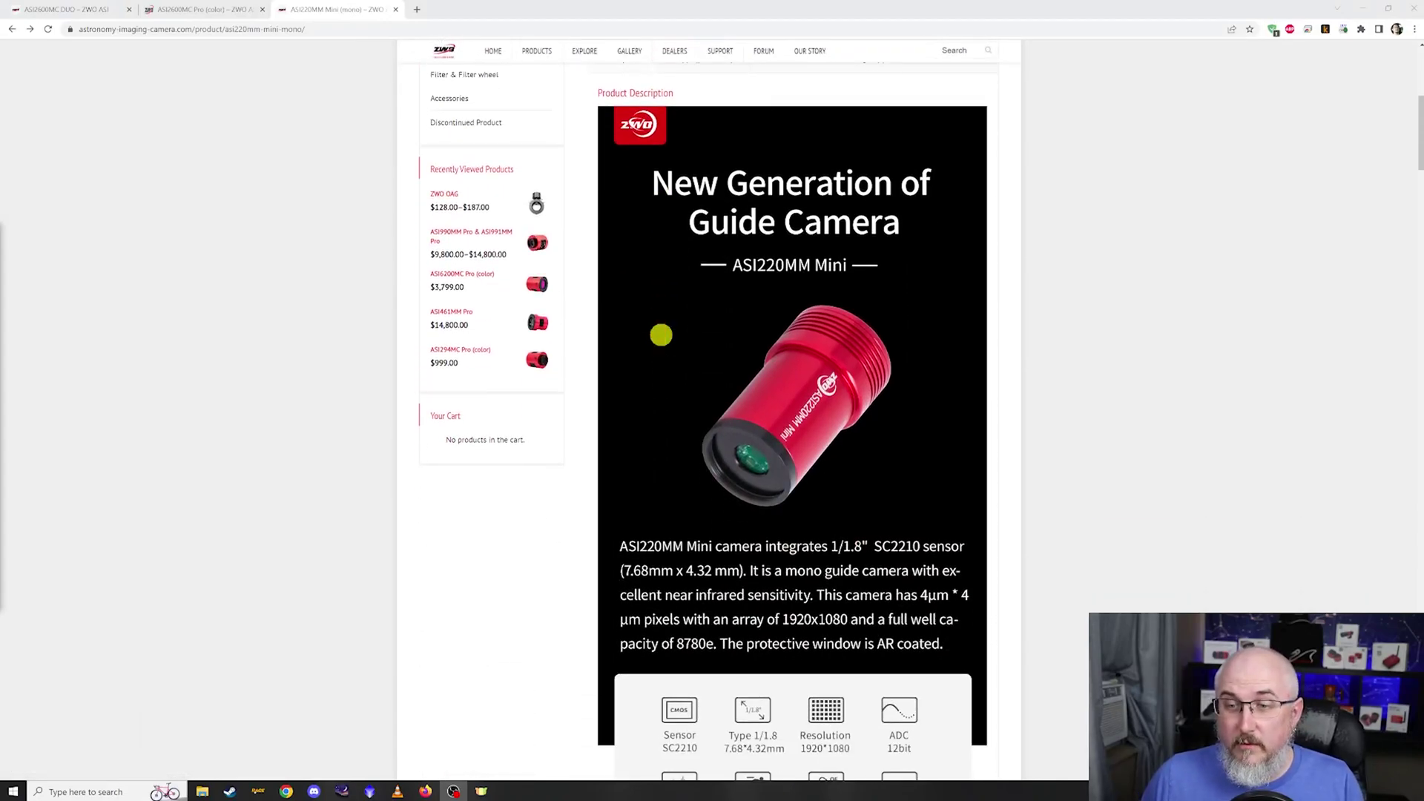
pyautogui.scroll(-1, 661, 346)
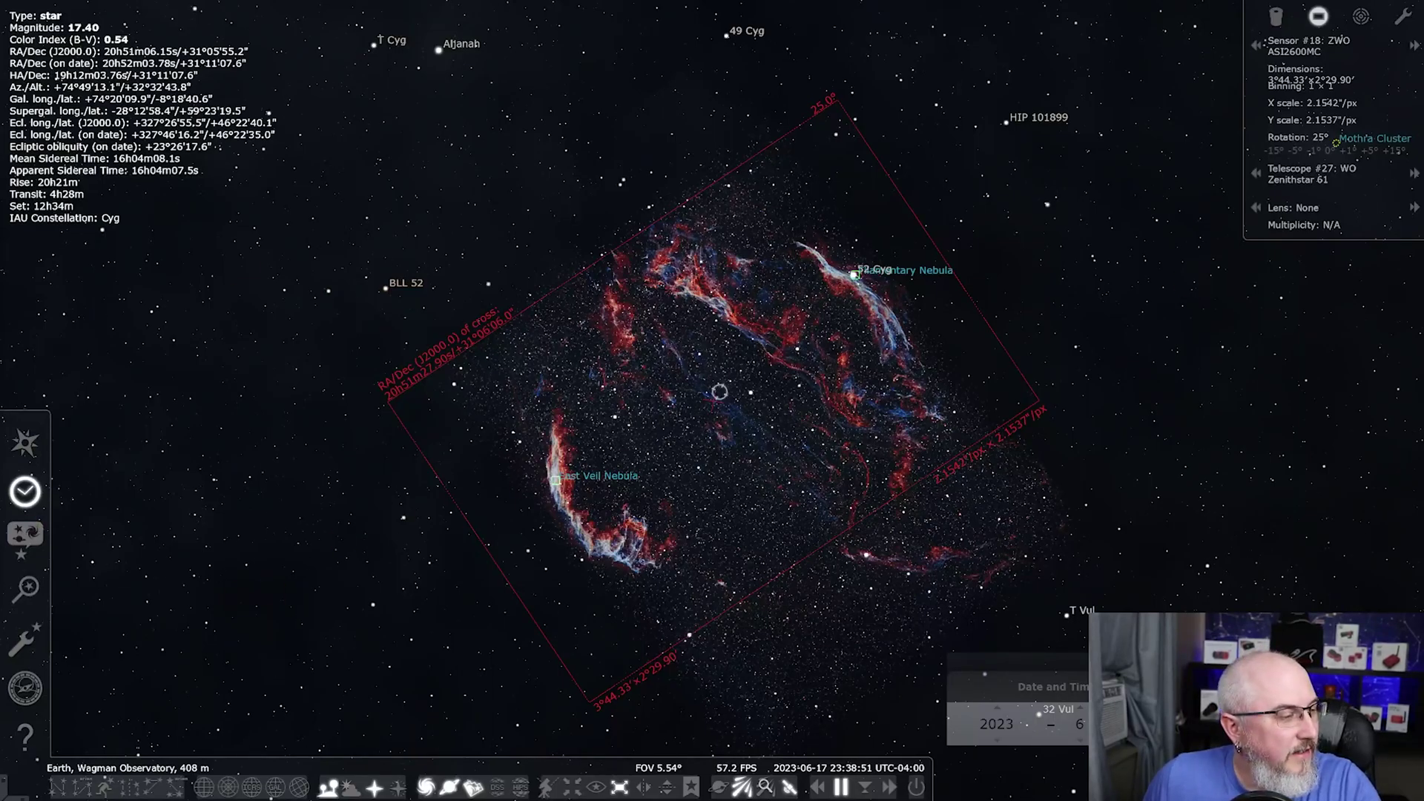
# Switch to PixInsight, open the veil_panel_1 image and move the minimized NGC6960 light frame clear of it
pyautogui.hotkey('alt', 'Tab')
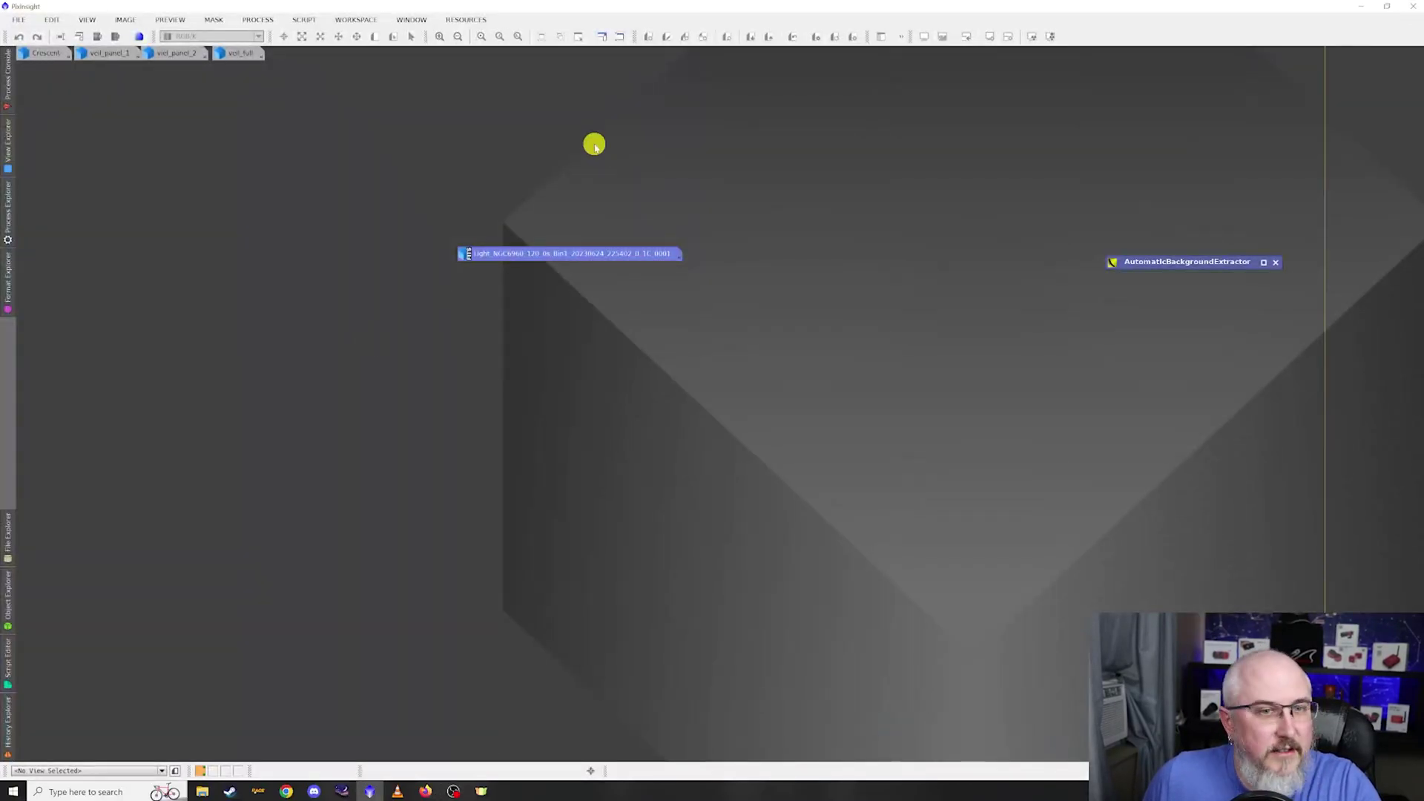
pyautogui.doubleClick(111, 50)
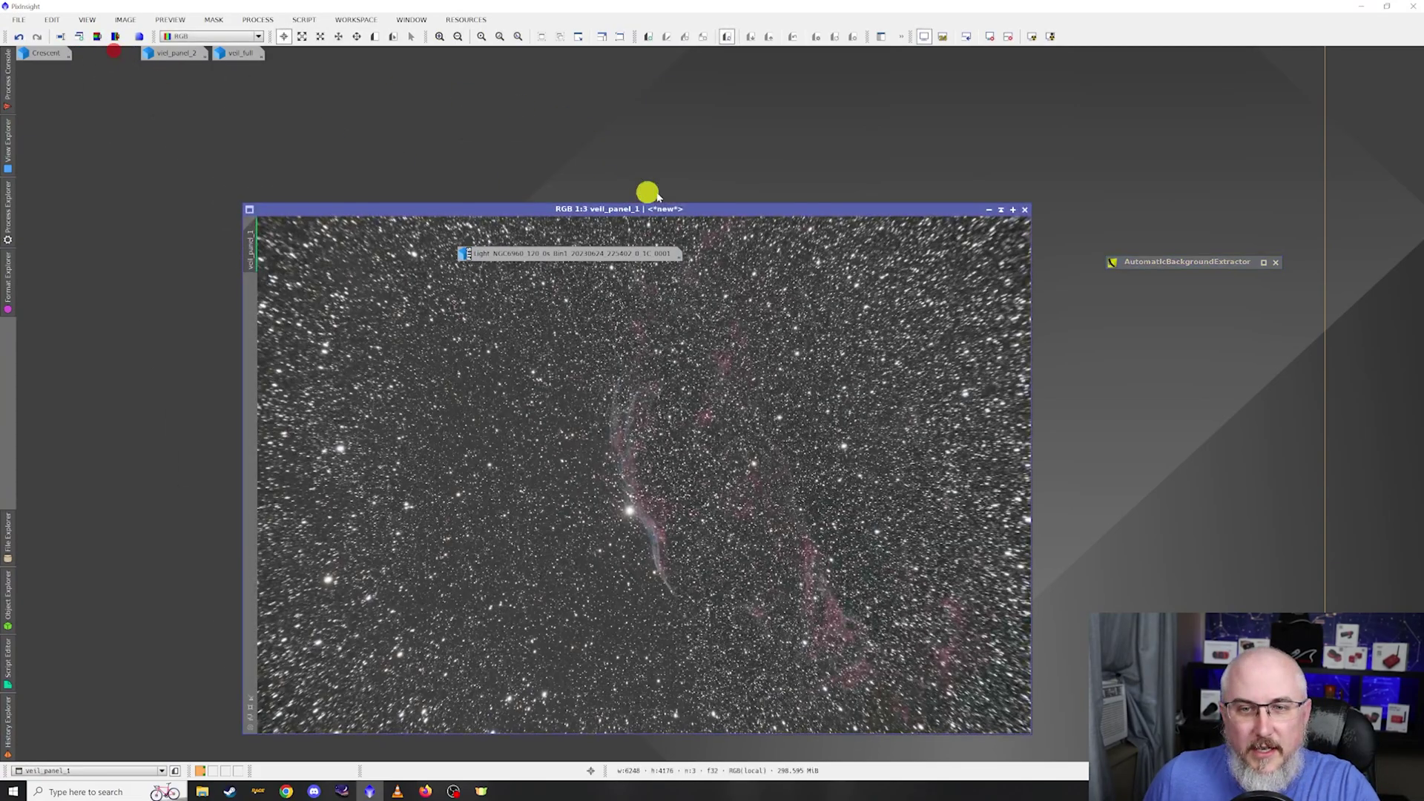
pyautogui.moveTo(601, 251); pyautogui.dragTo(1002, 89)
# Examine the star shapes in veil_panel_1 at high magnification, from the outer corner to the nebula near the centre
pyautogui.scroll(3, 277, 282)
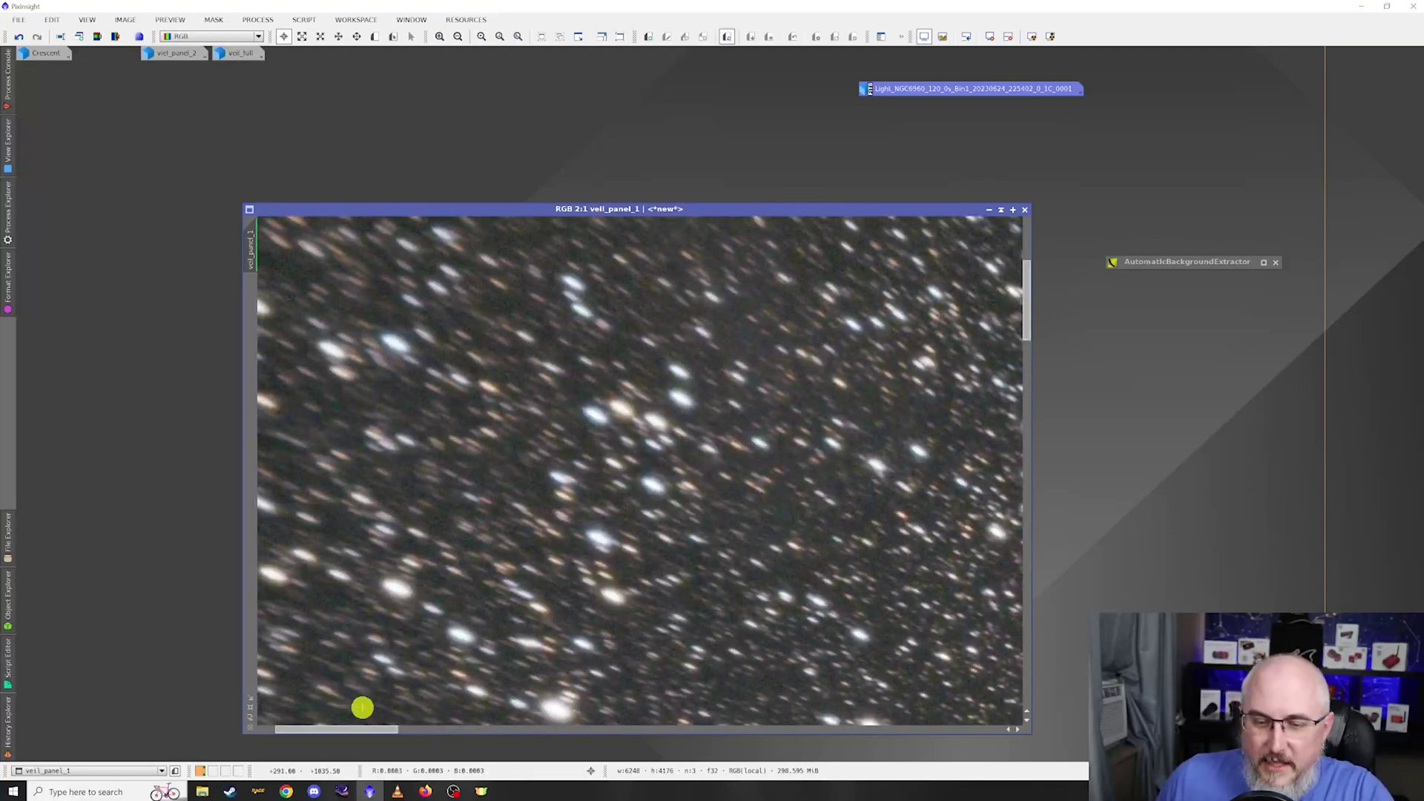
pyautogui.moveTo(1027, 270); pyautogui.dragTo(995, 608)
pyautogui.click(384, 731)
pyautogui.moveTo(383, 731); pyautogui.dragTo(566, 725)
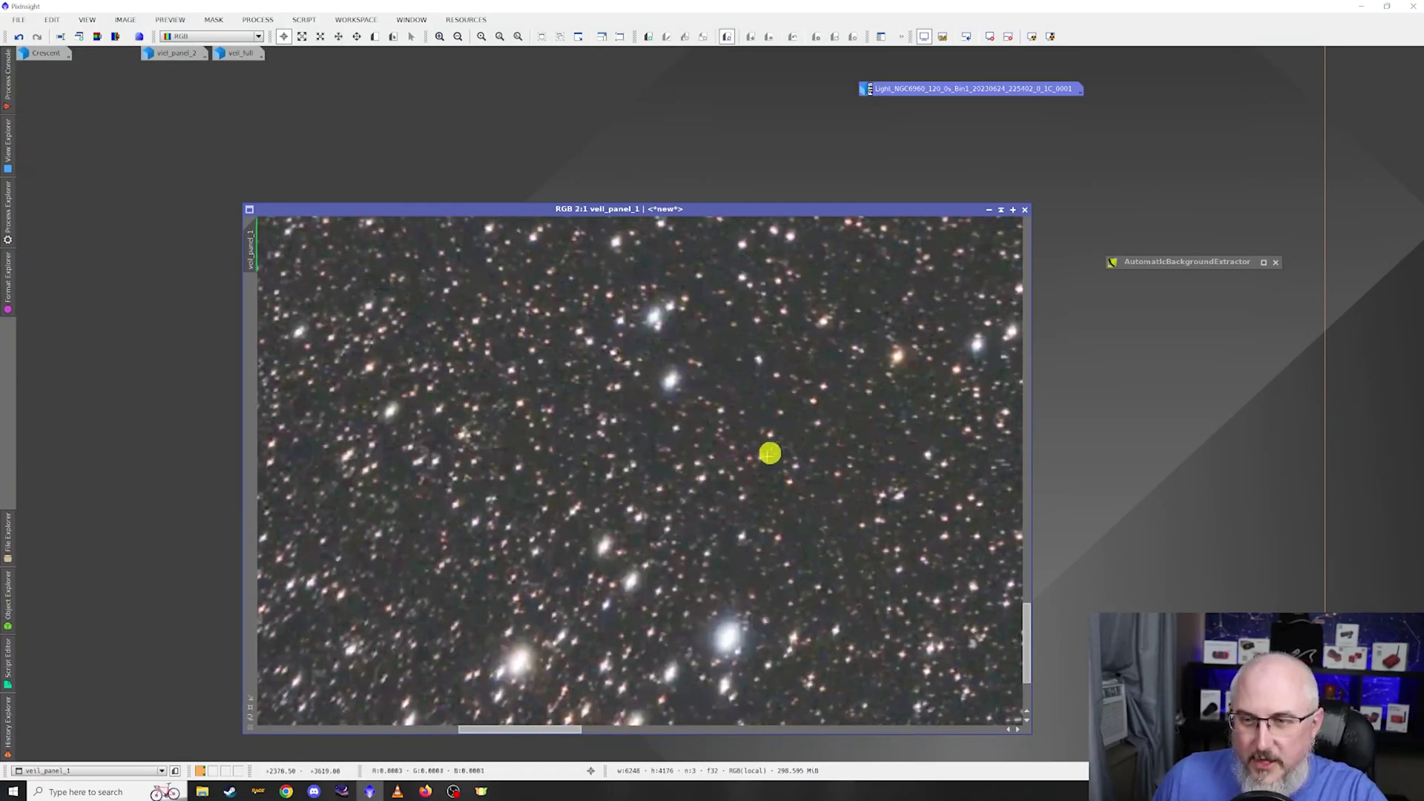
pyautogui.scroll(-2, 775, 447)
pyautogui.scroll(4, 875, 302)
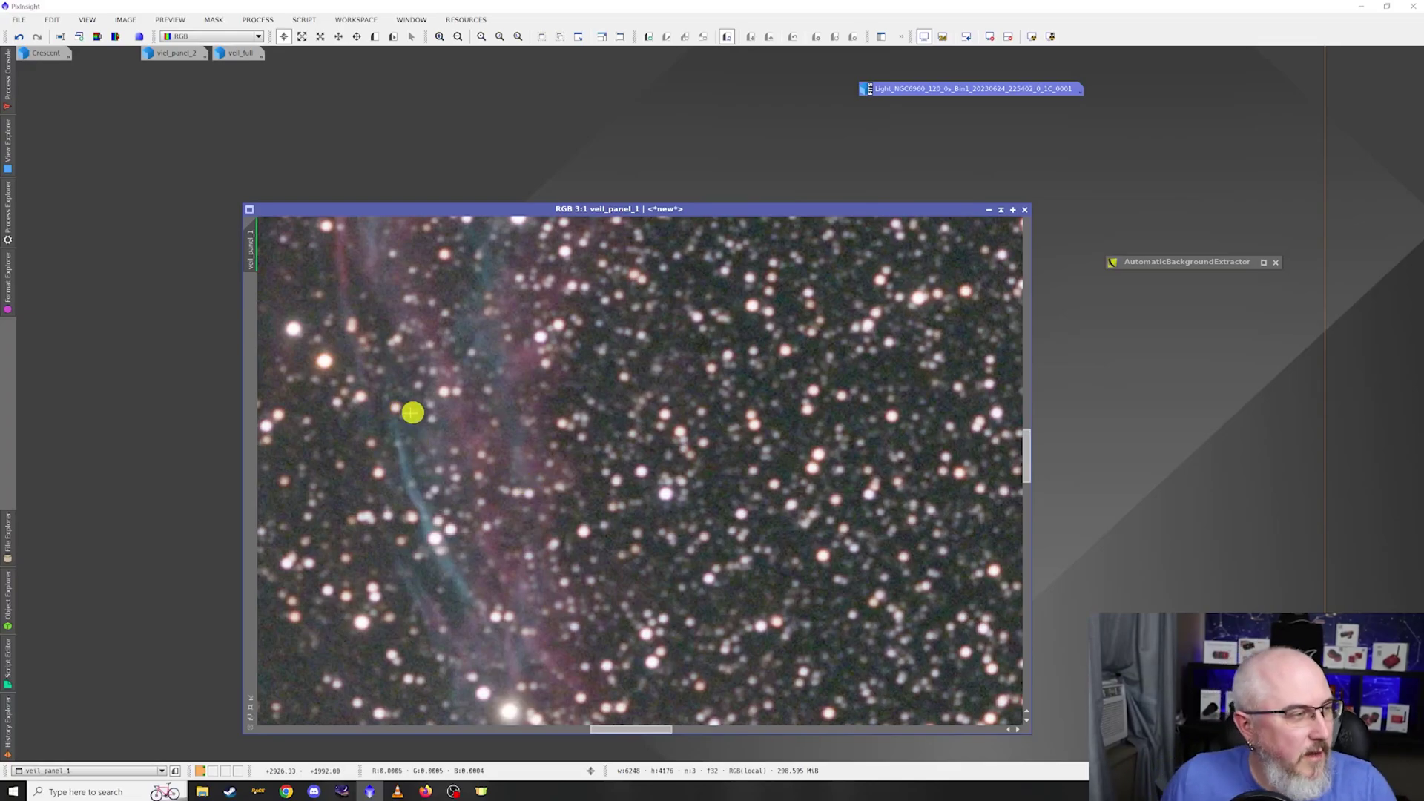
pyautogui.scroll(-4, 419, 411)
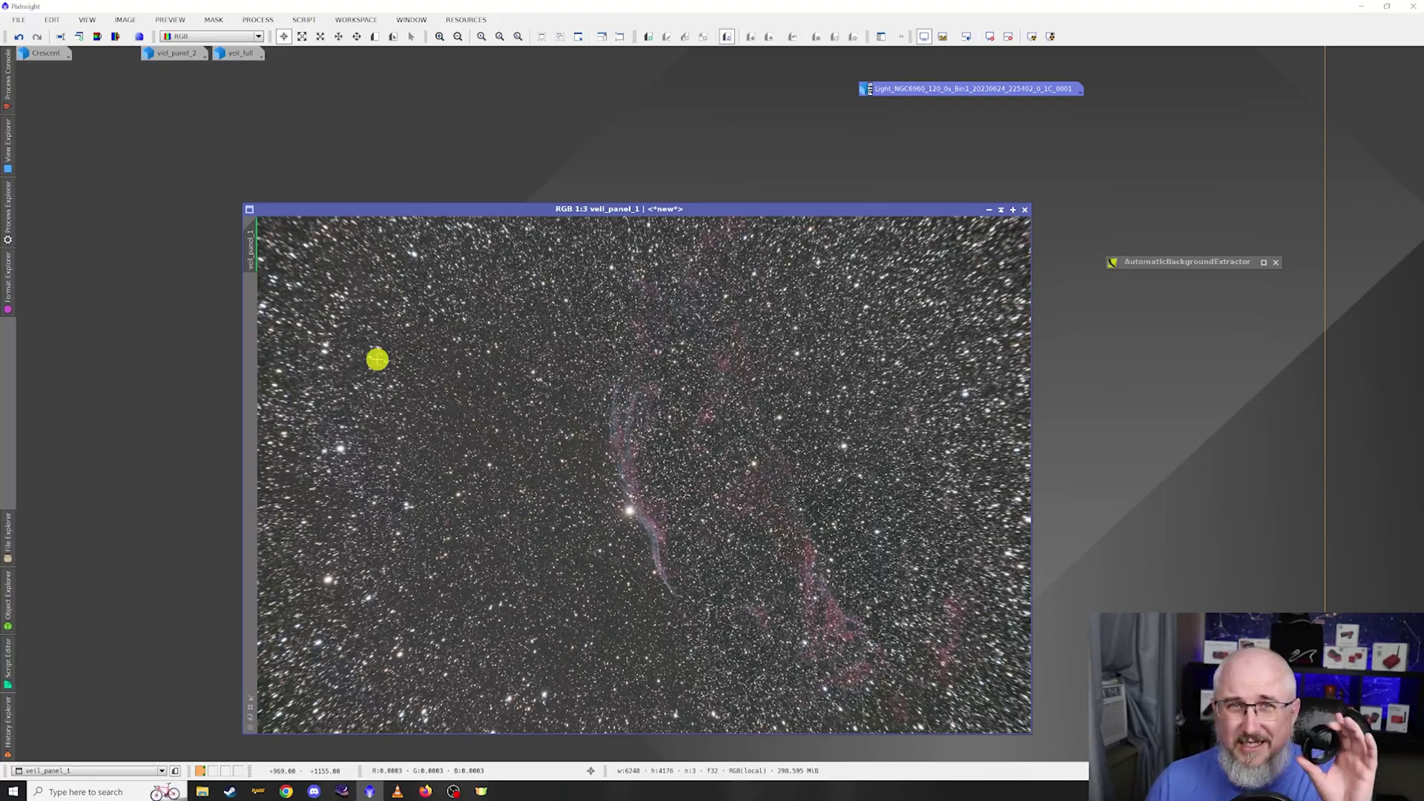
# Open veil_panel_2 beside veil_panel_1 to compare the two images, and minimize both
pyautogui.doubleClick(174, 58)
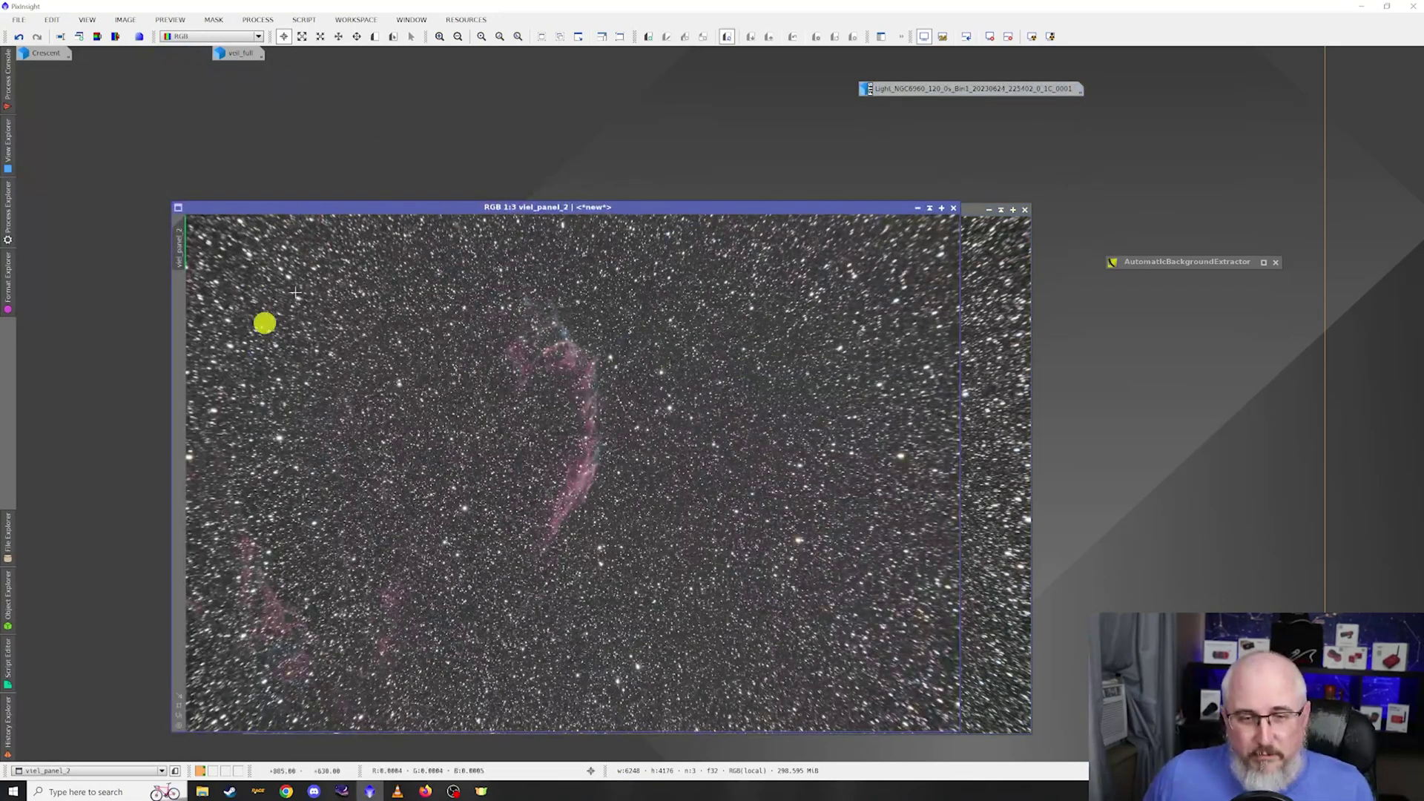
pyautogui.moveTo(595, 207); pyautogui.dragTo(1036, 216)
pyautogui.click(534, 210)
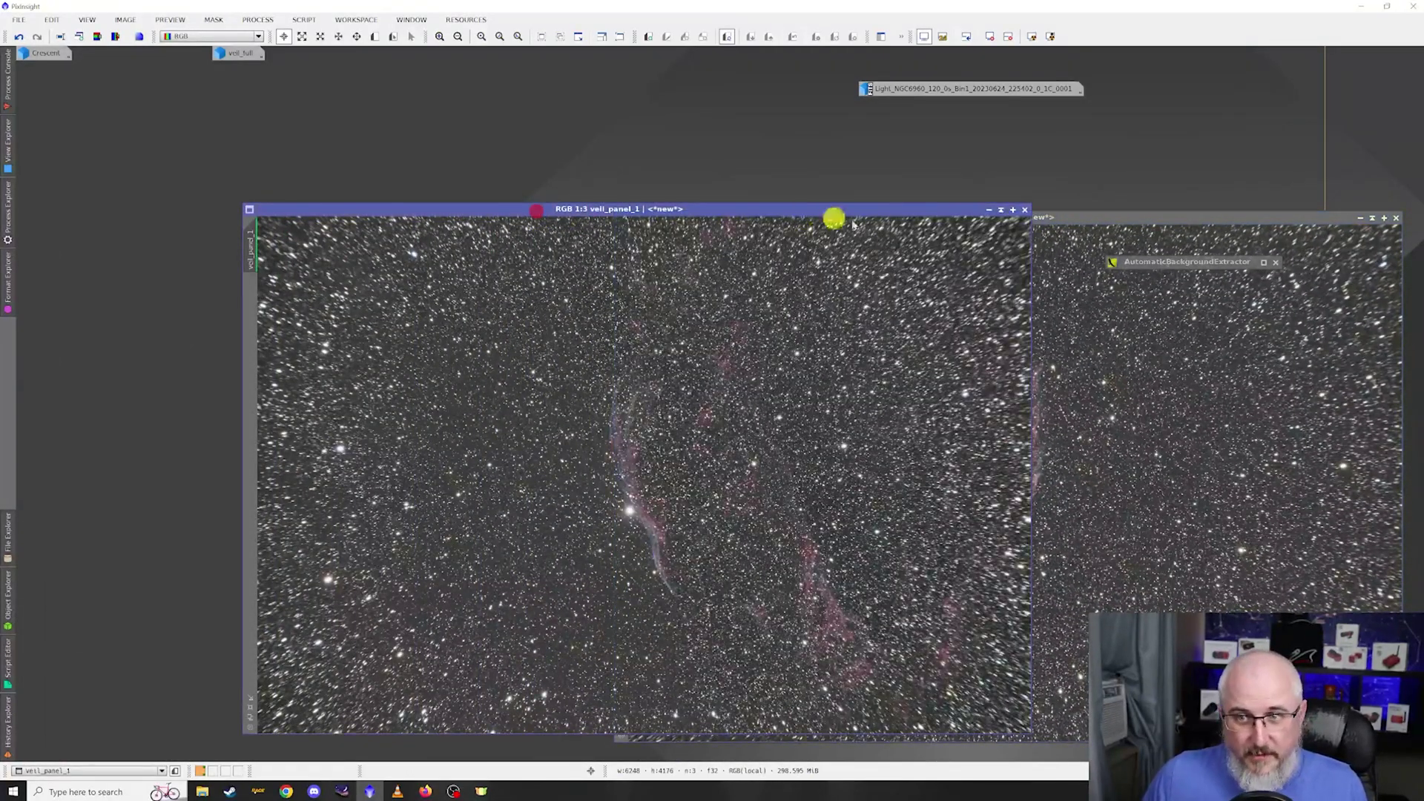
pyautogui.click(1075, 215)
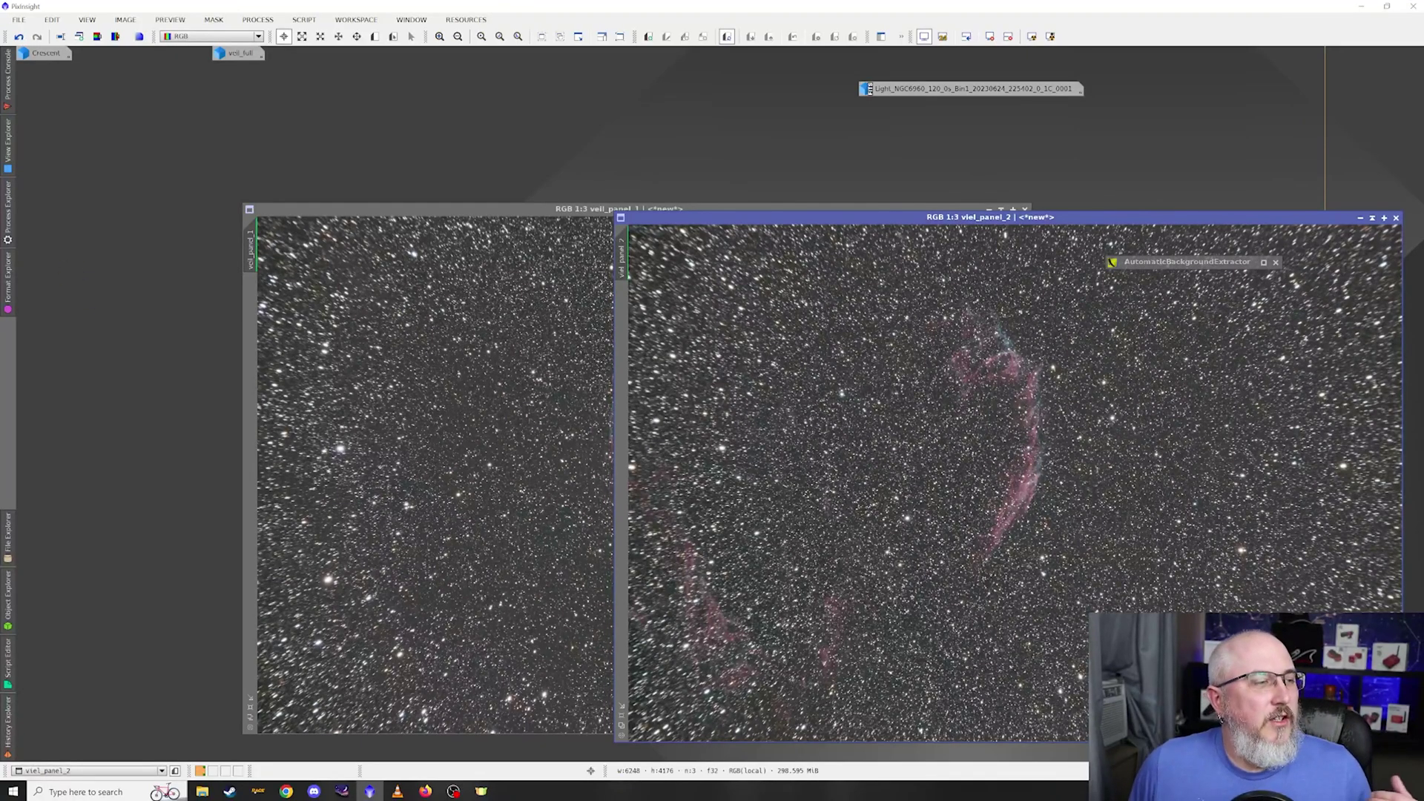
pyautogui.click(1361, 217)
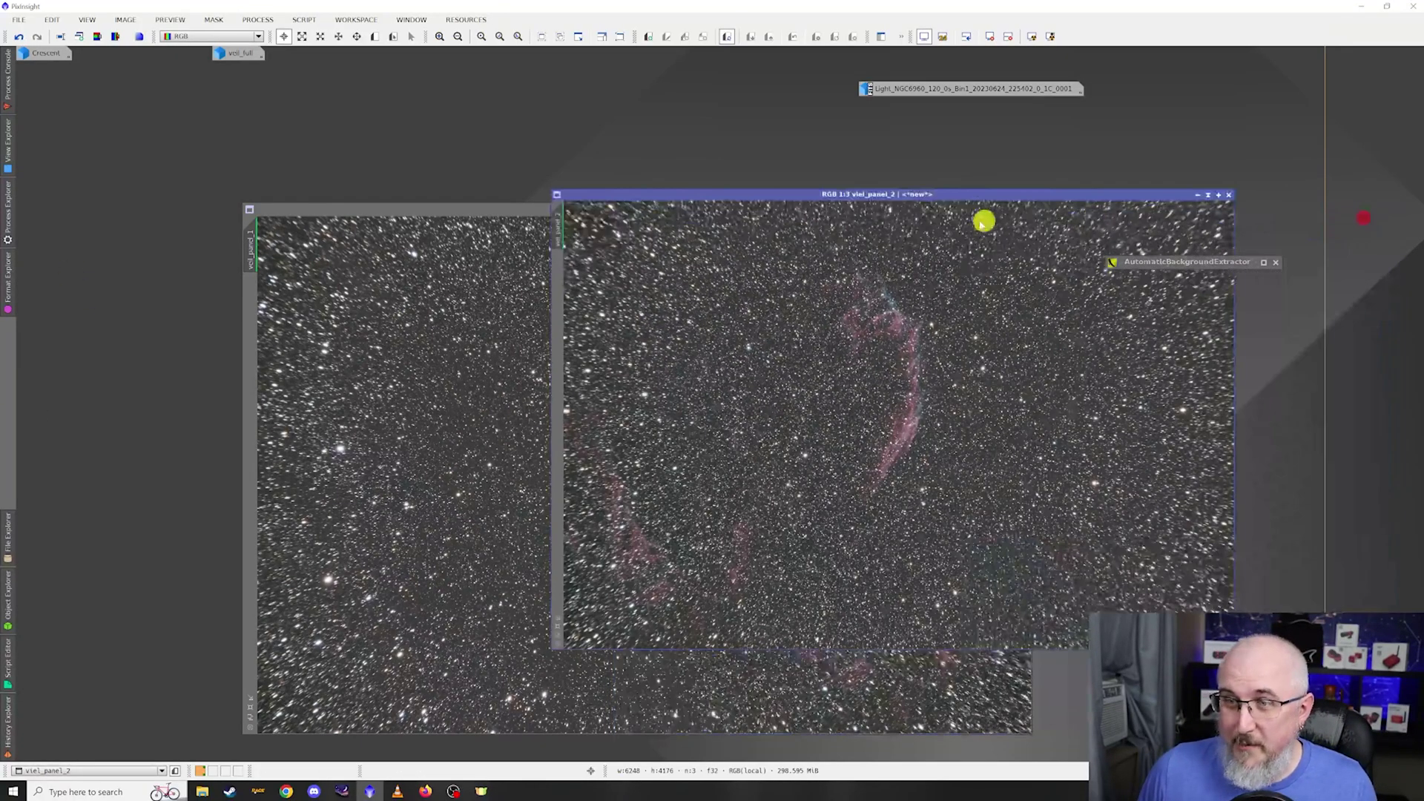
pyautogui.click(989, 211)
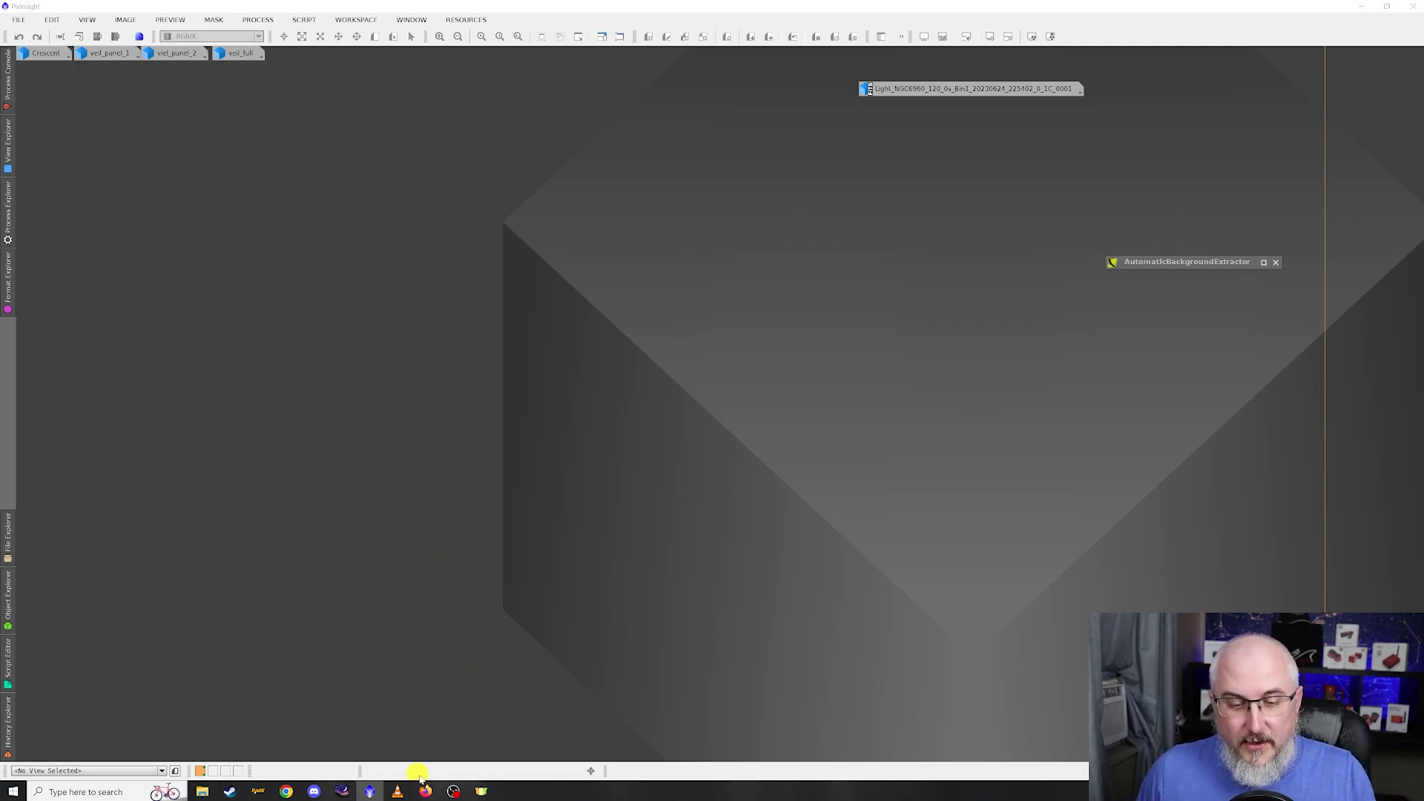
pyautogui.moveTo(427, 793)
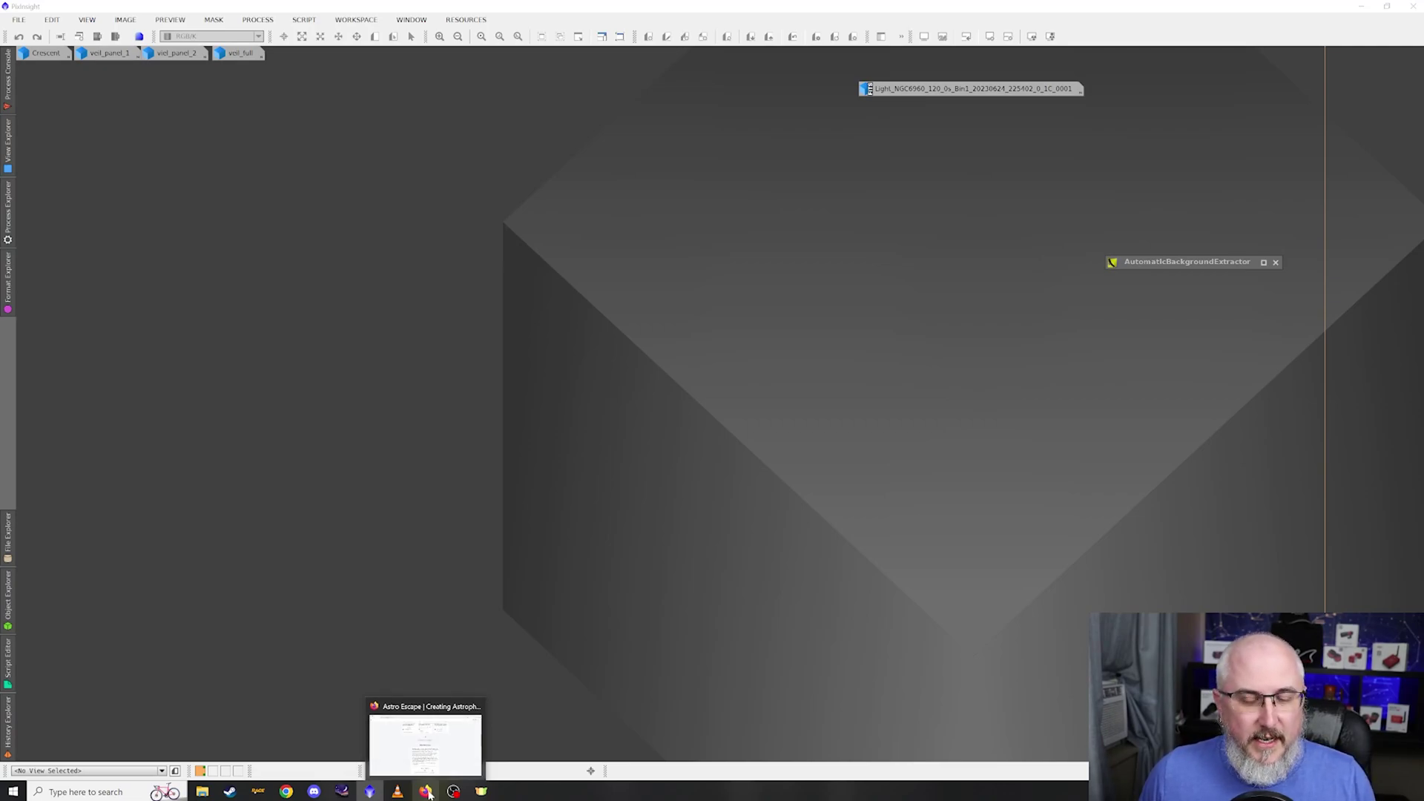
pyautogui.click(397, 792)
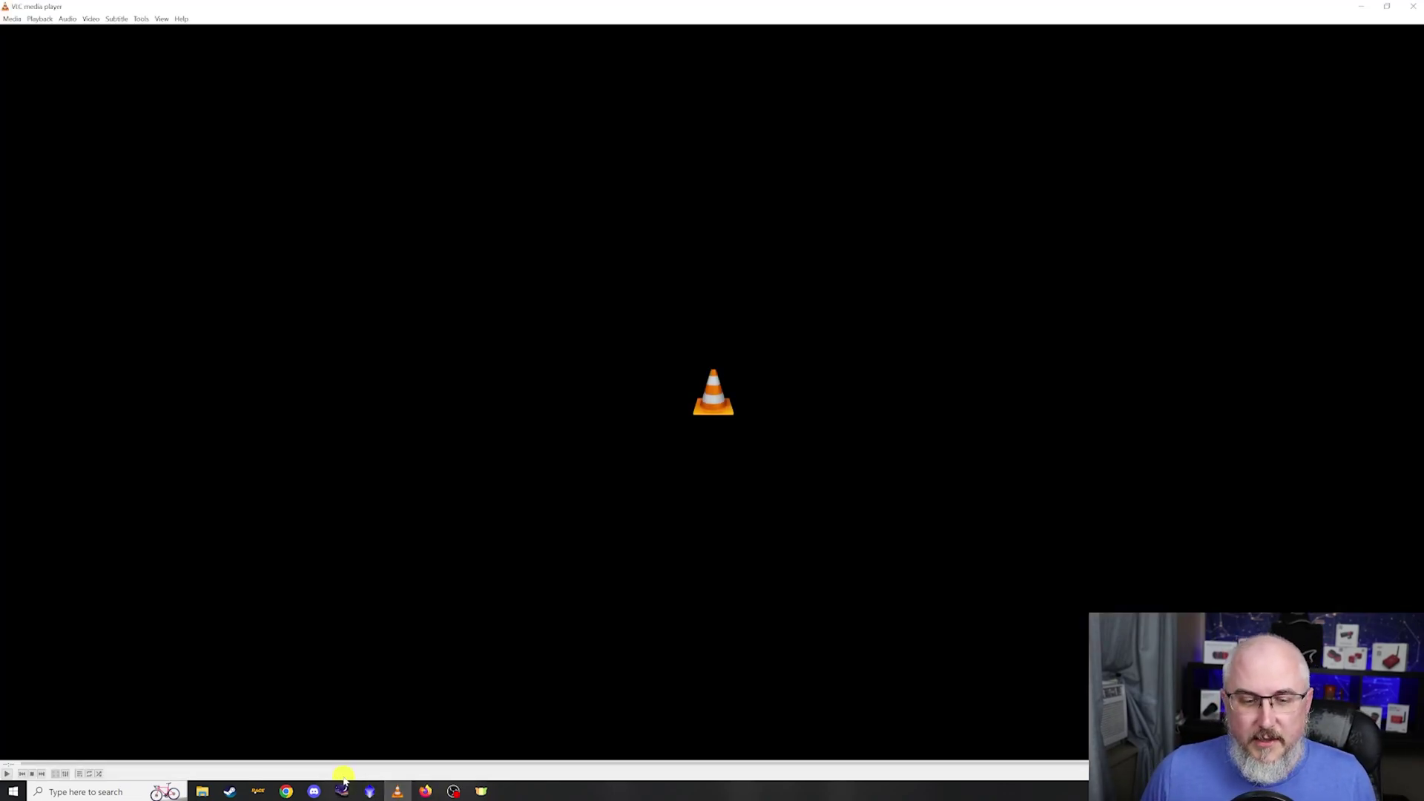
pyautogui.hotkey('ctrl', 'q')
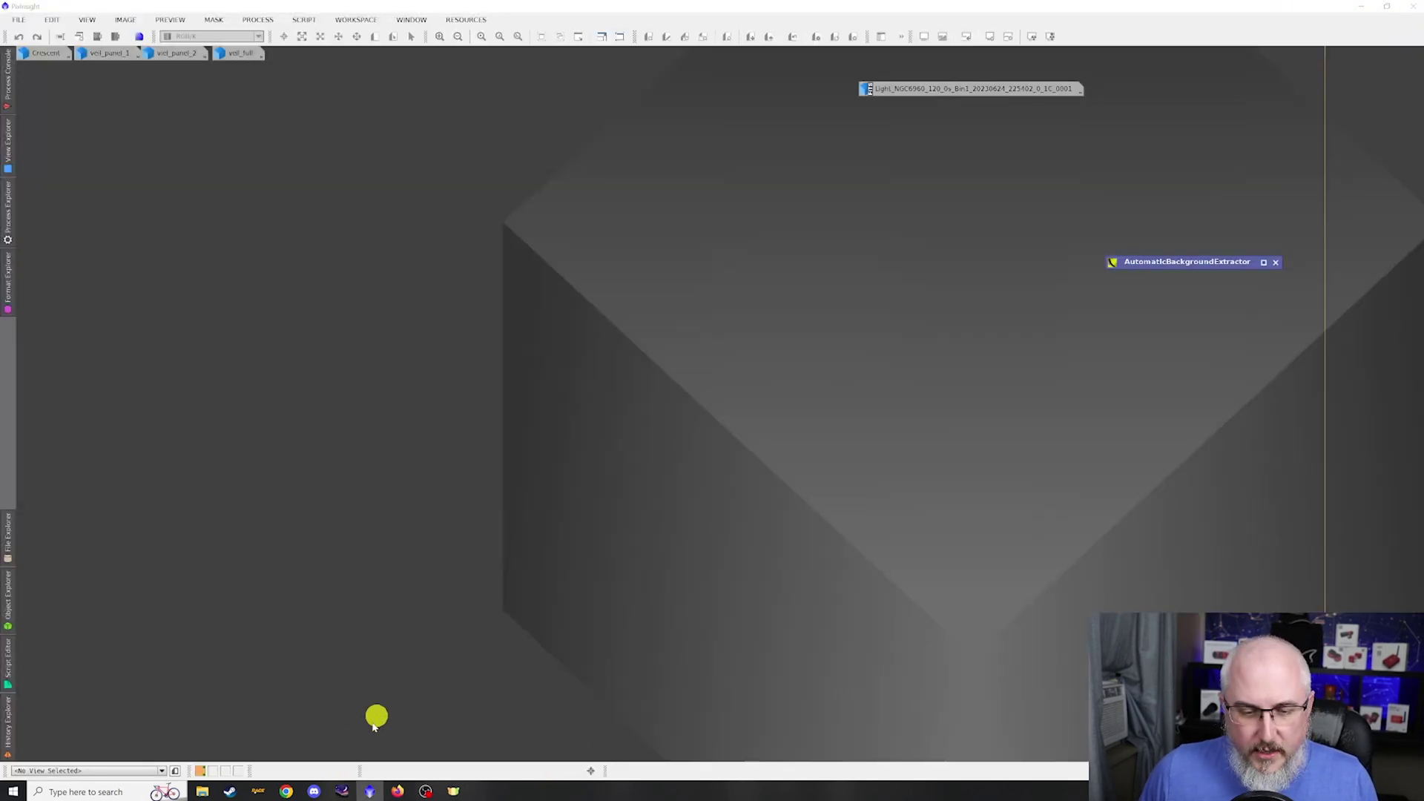
# Play the recording 2023_06_24_22_41_49.mp4 from the Duo LiveStream folder
pyautogui.click(202, 792)
pyautogui.click(747, 346)
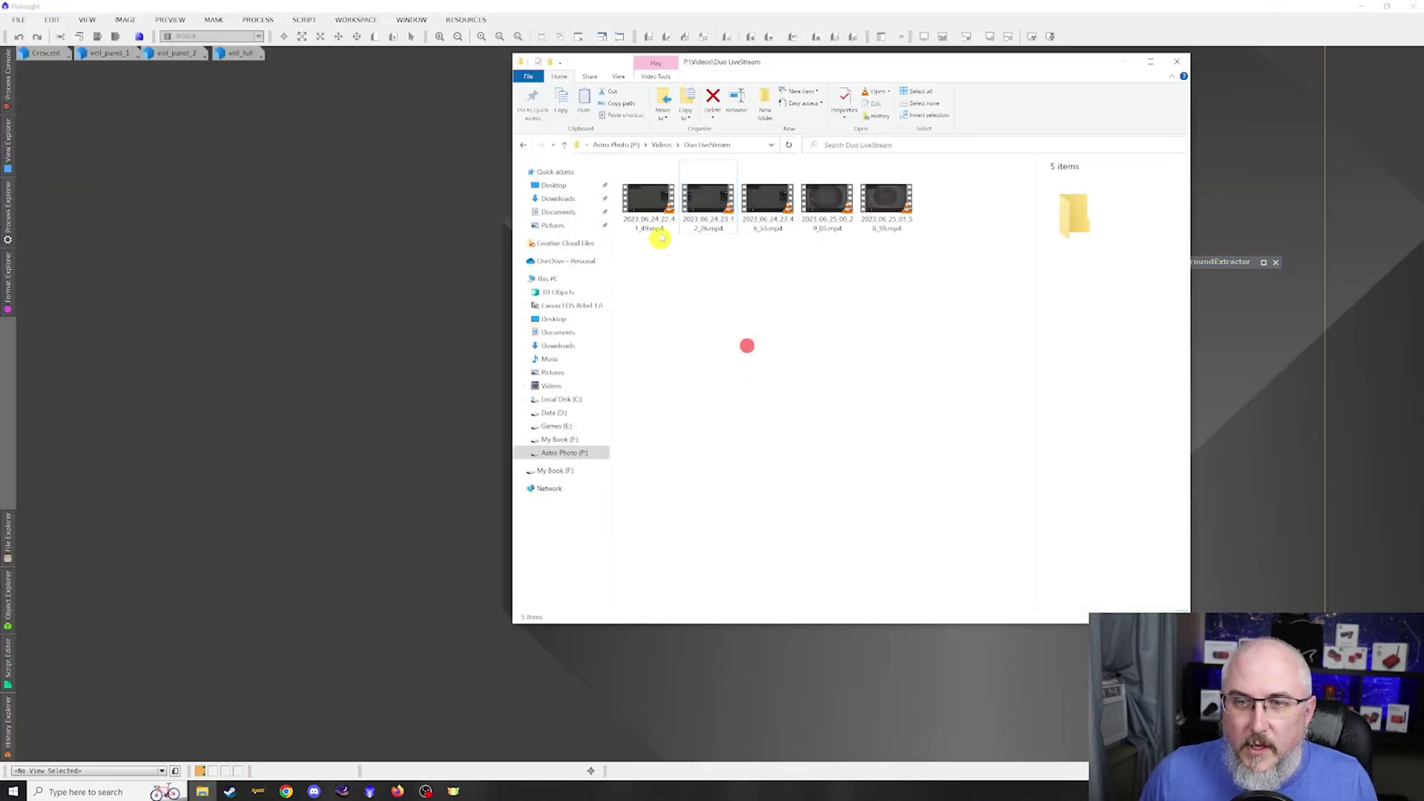
pyautogui.doubleClick(660, 229)
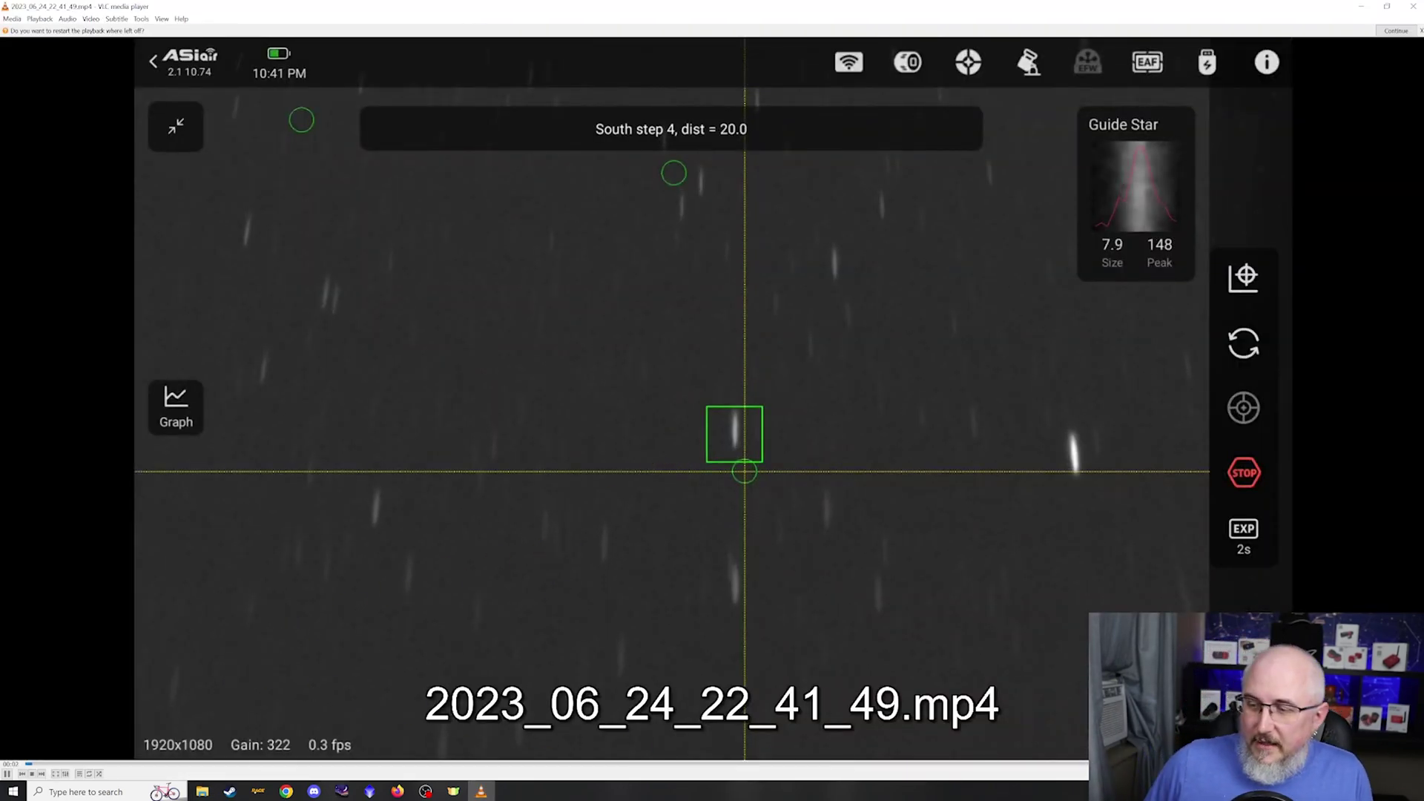
# Skim the recording through the guide calibration, the NGC 6960 GoTo and the guiding graph, and close the player
pyautogui.click(136, 767)
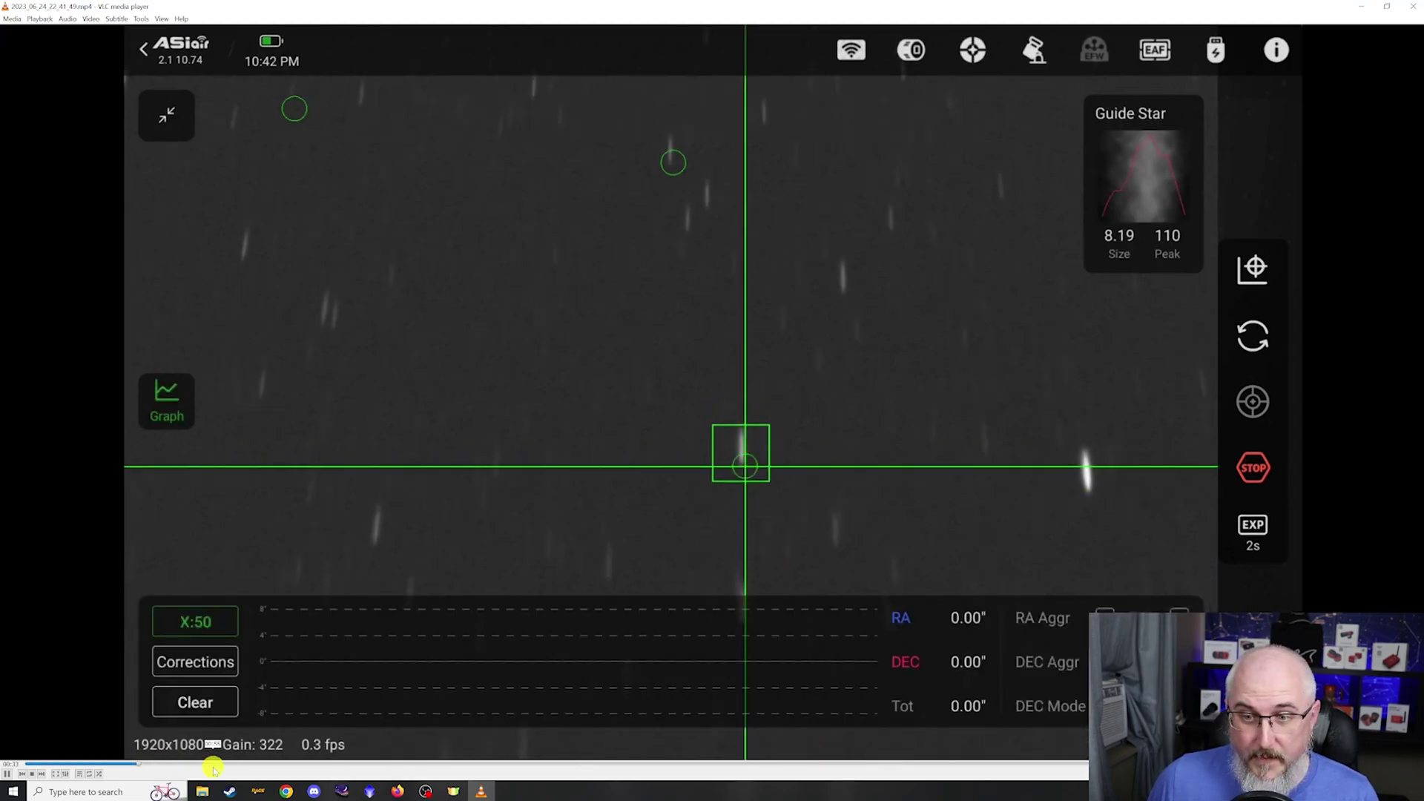
pyautogui.click(258, 767)
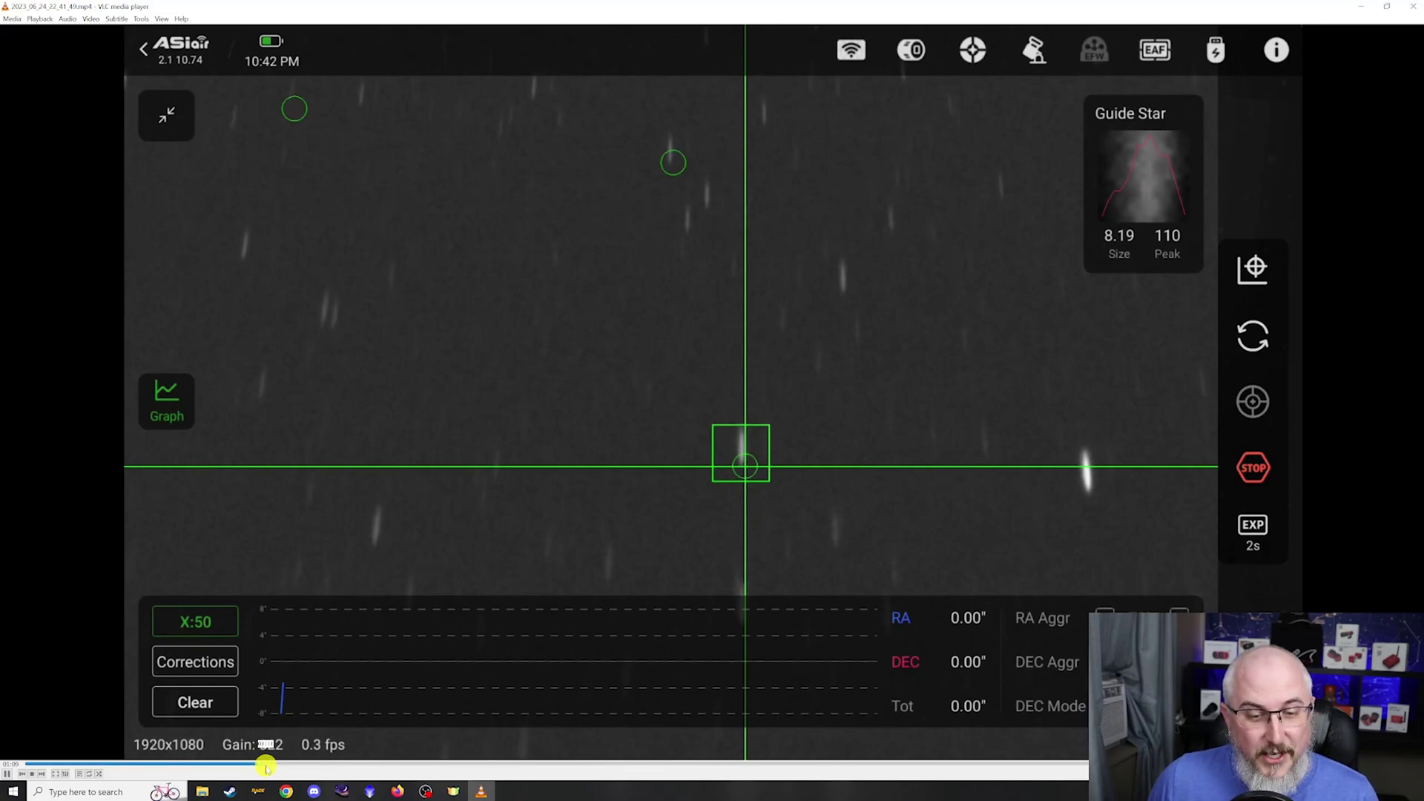
pyautogui.click(594, 767)
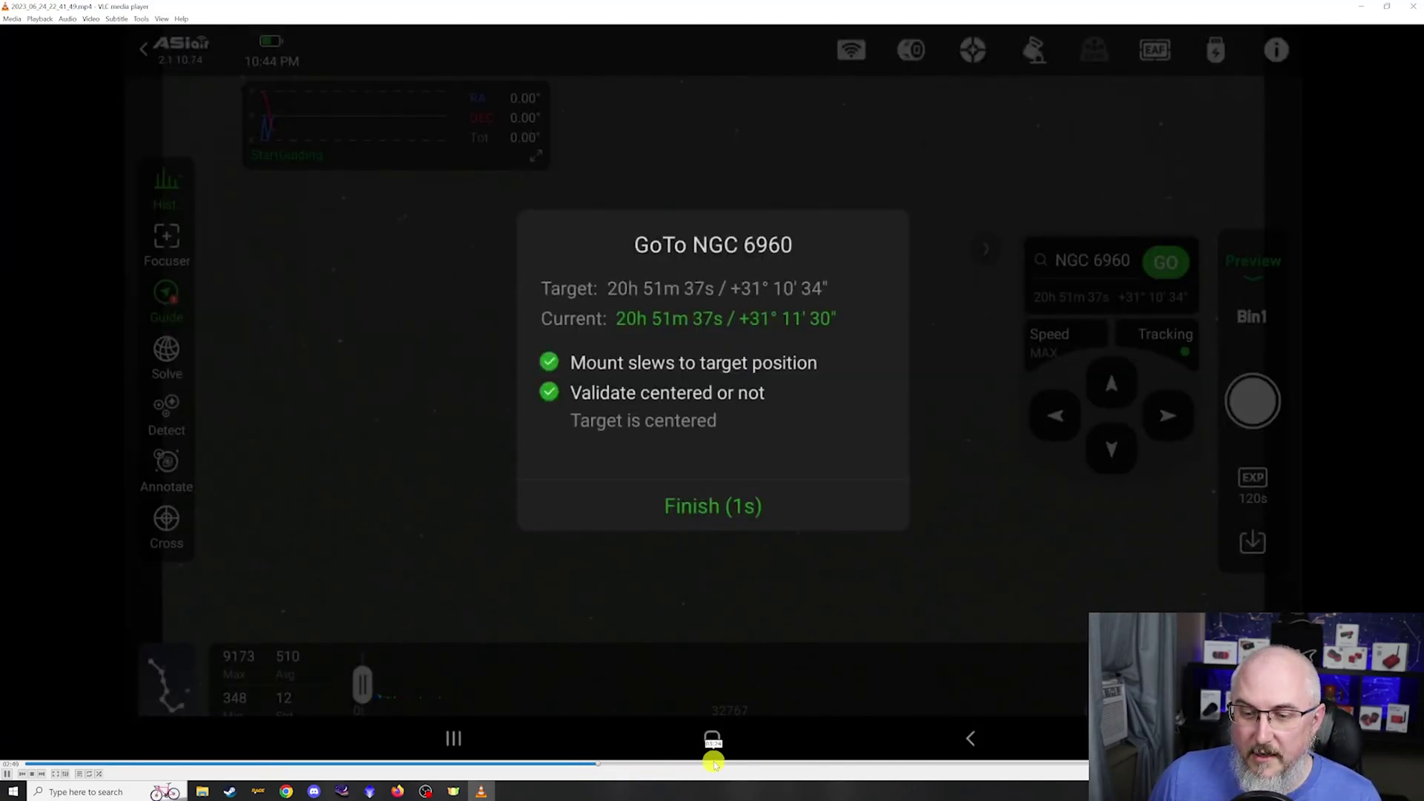
pyautogui.click(713, 764)
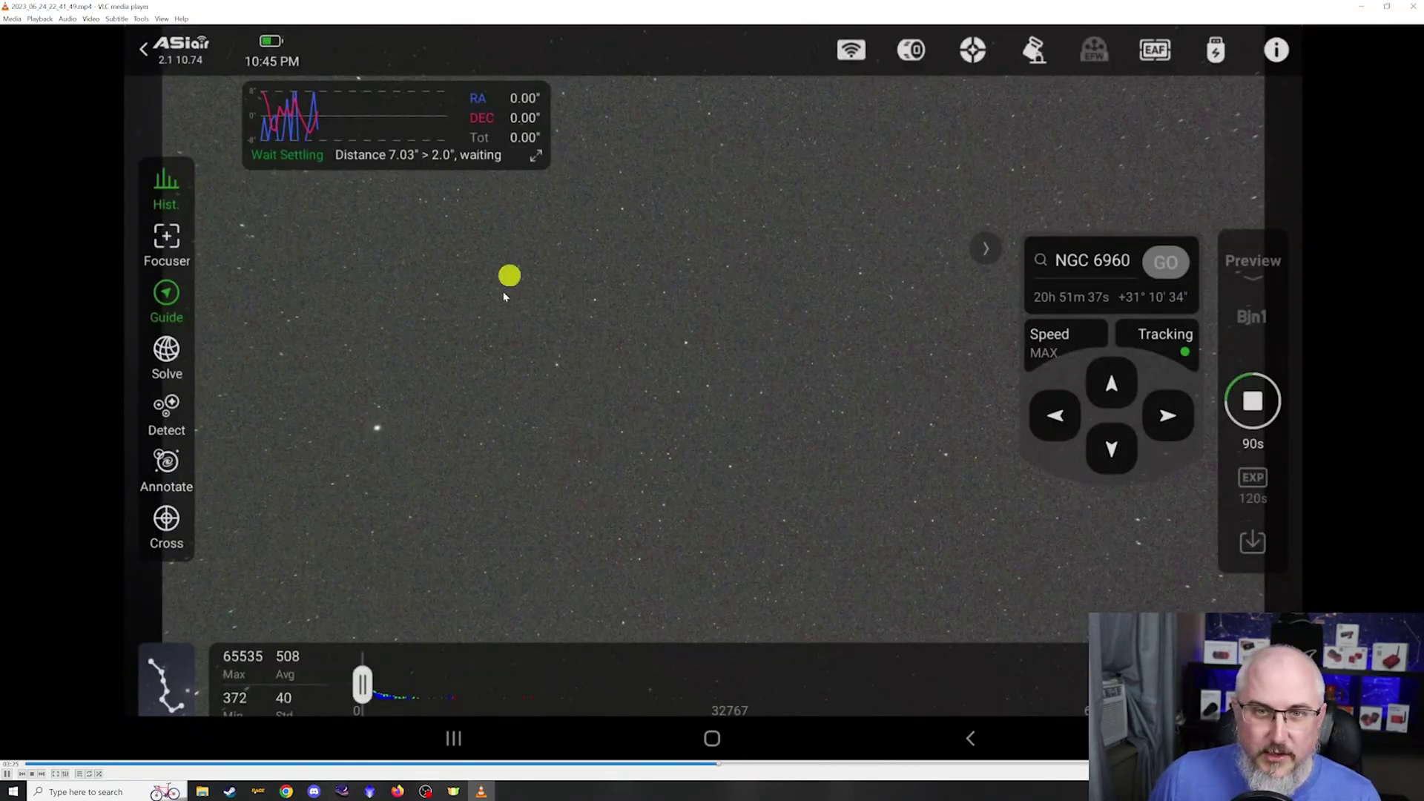
pyautogui.click(1007, 764)
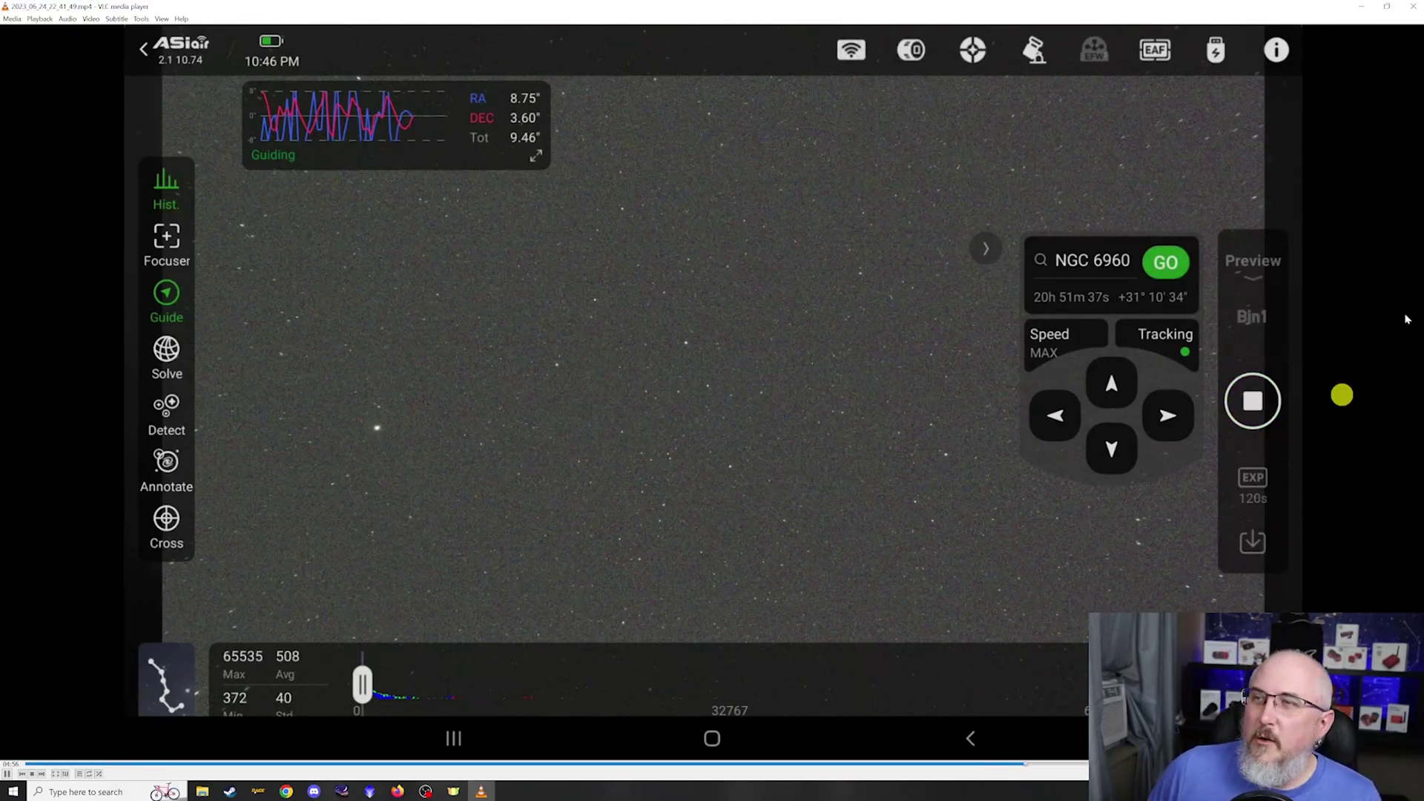
pyautogui.click(1415, 6)
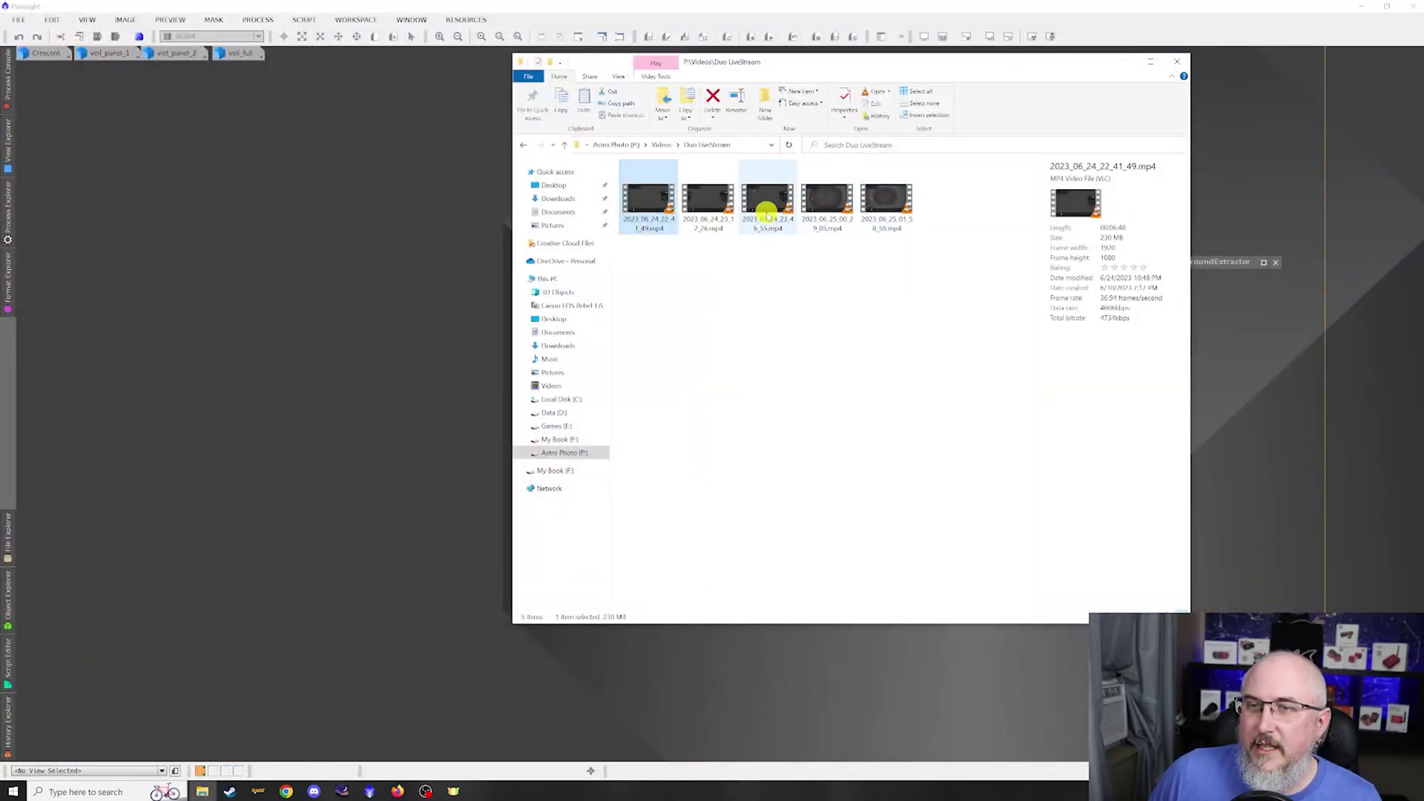
# Play 2023_06_24_23_46_55.mp4, skim its guide camera view, guiding graph and NGC 6960 framing, and close the player
pyautogui.doubleClick(766, 213)
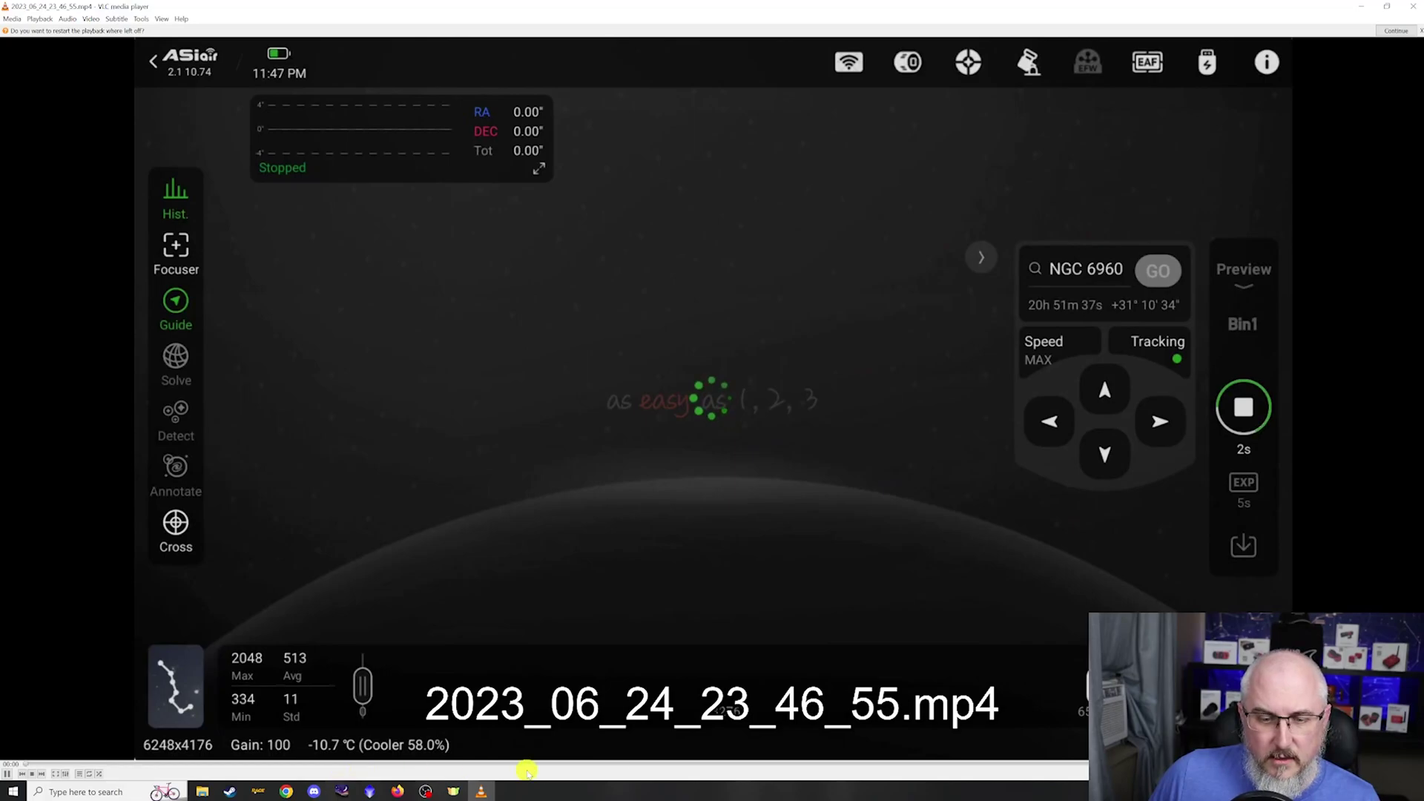
pyautogui.click(532, 763)
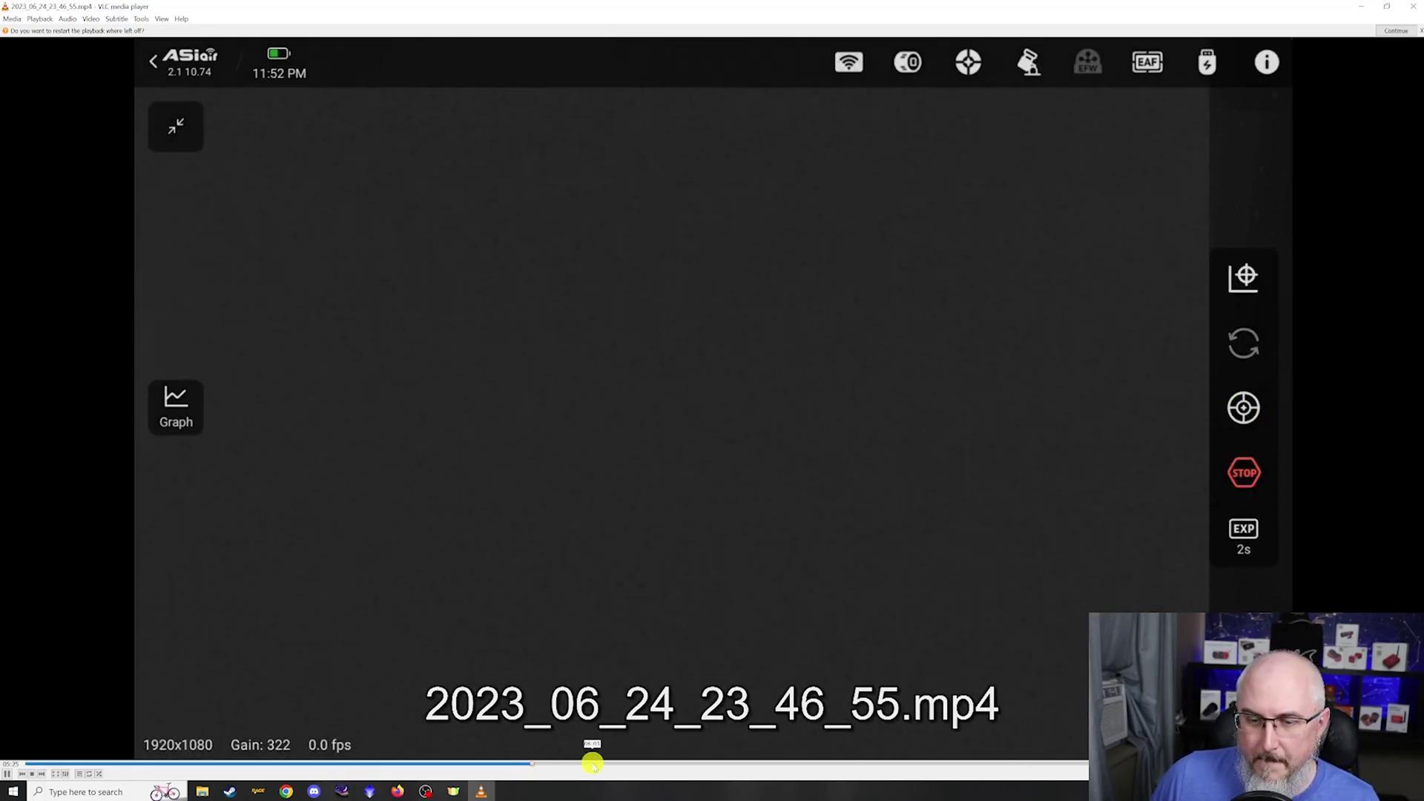
pyautogui.click(592, 763)
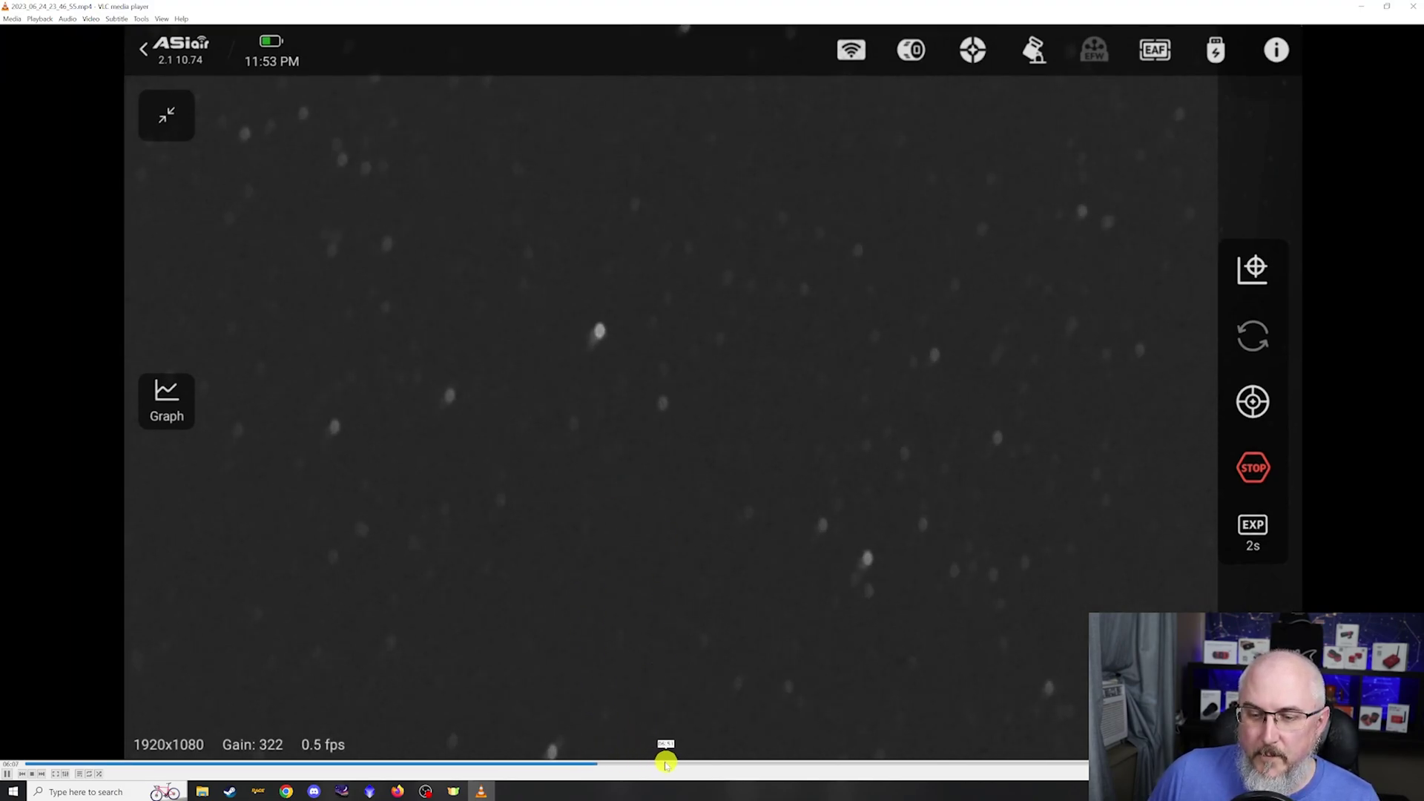
pyautogui.click(661, 765)
pyautogui.click(726, 764)
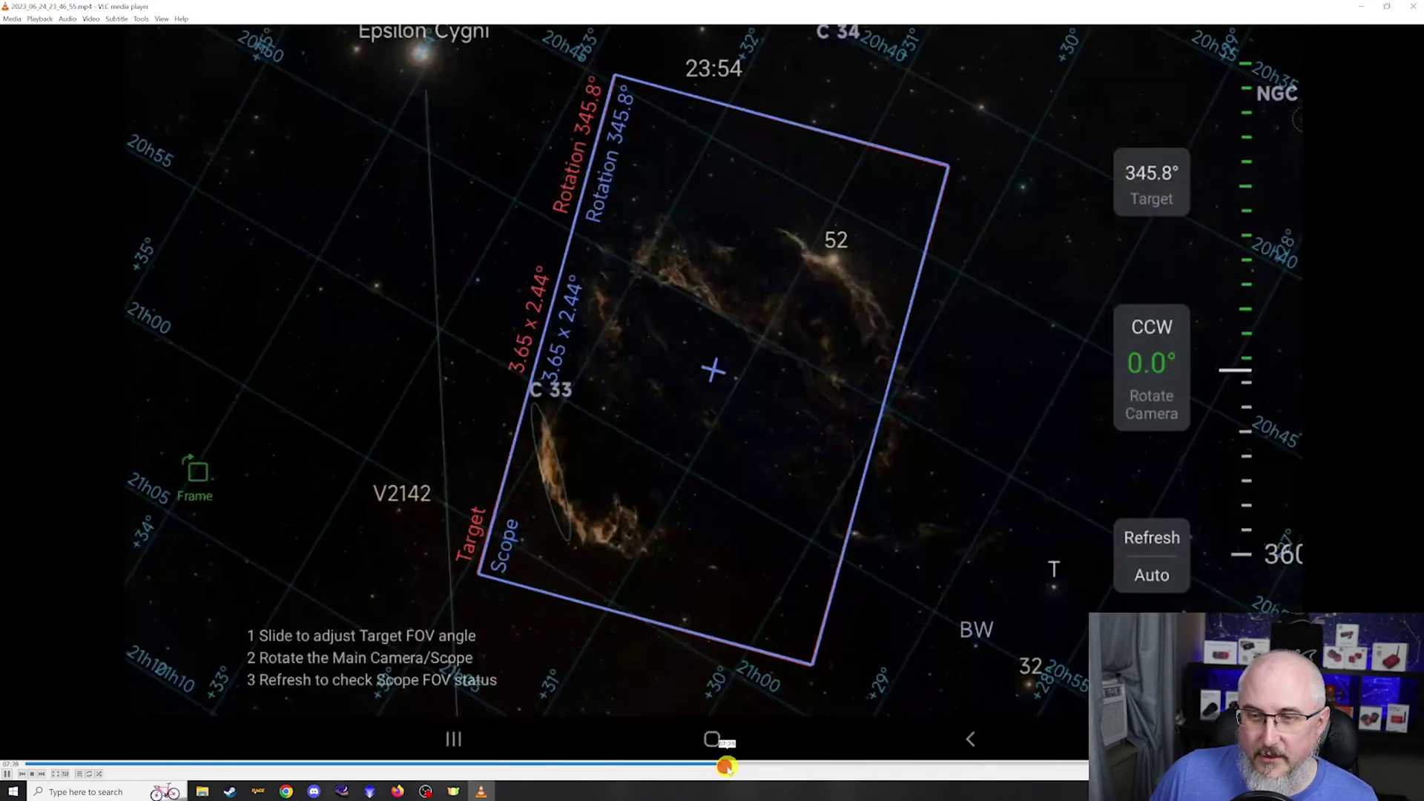
pyautogui.click(702, 765)
pyautogui.click(702, 764)
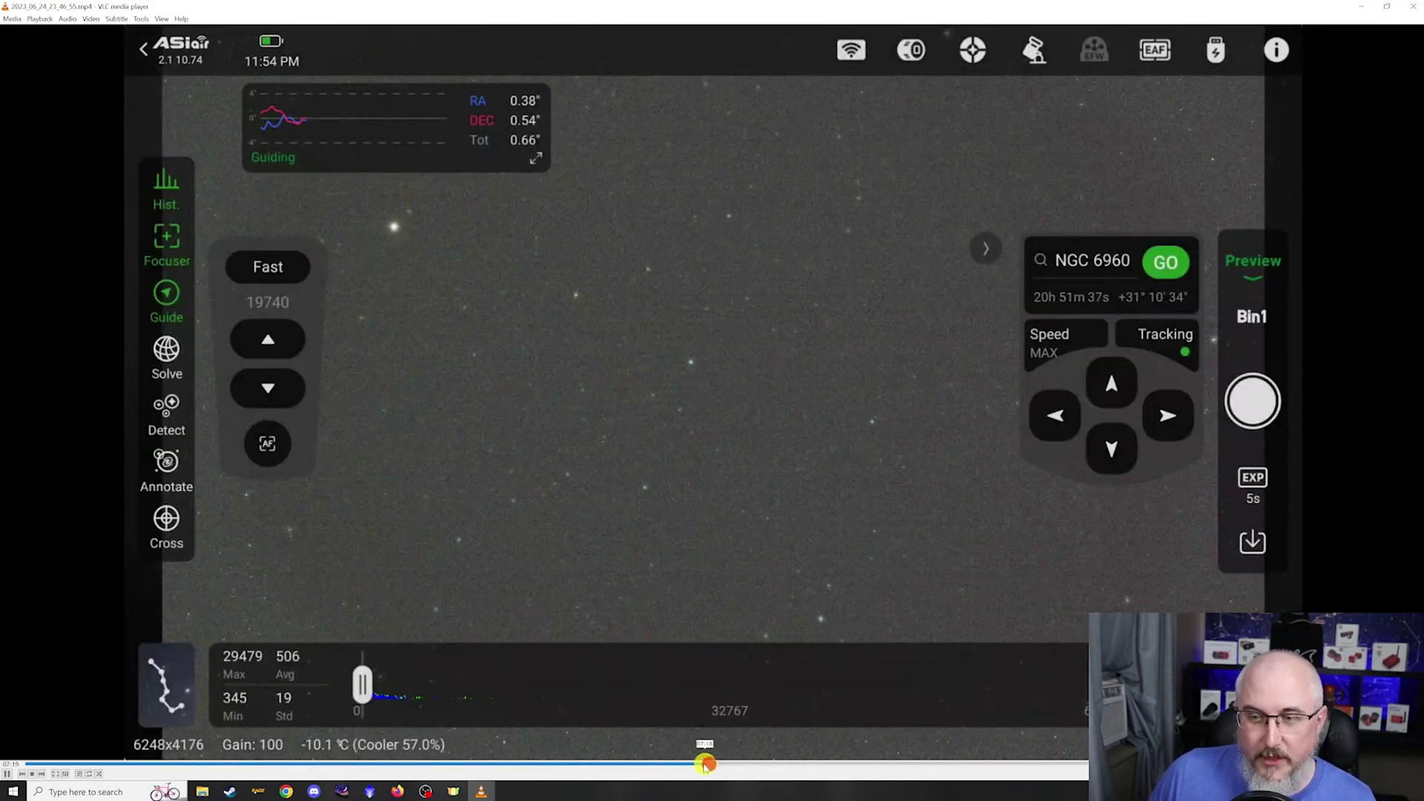
pyautogui.click(696, 765)
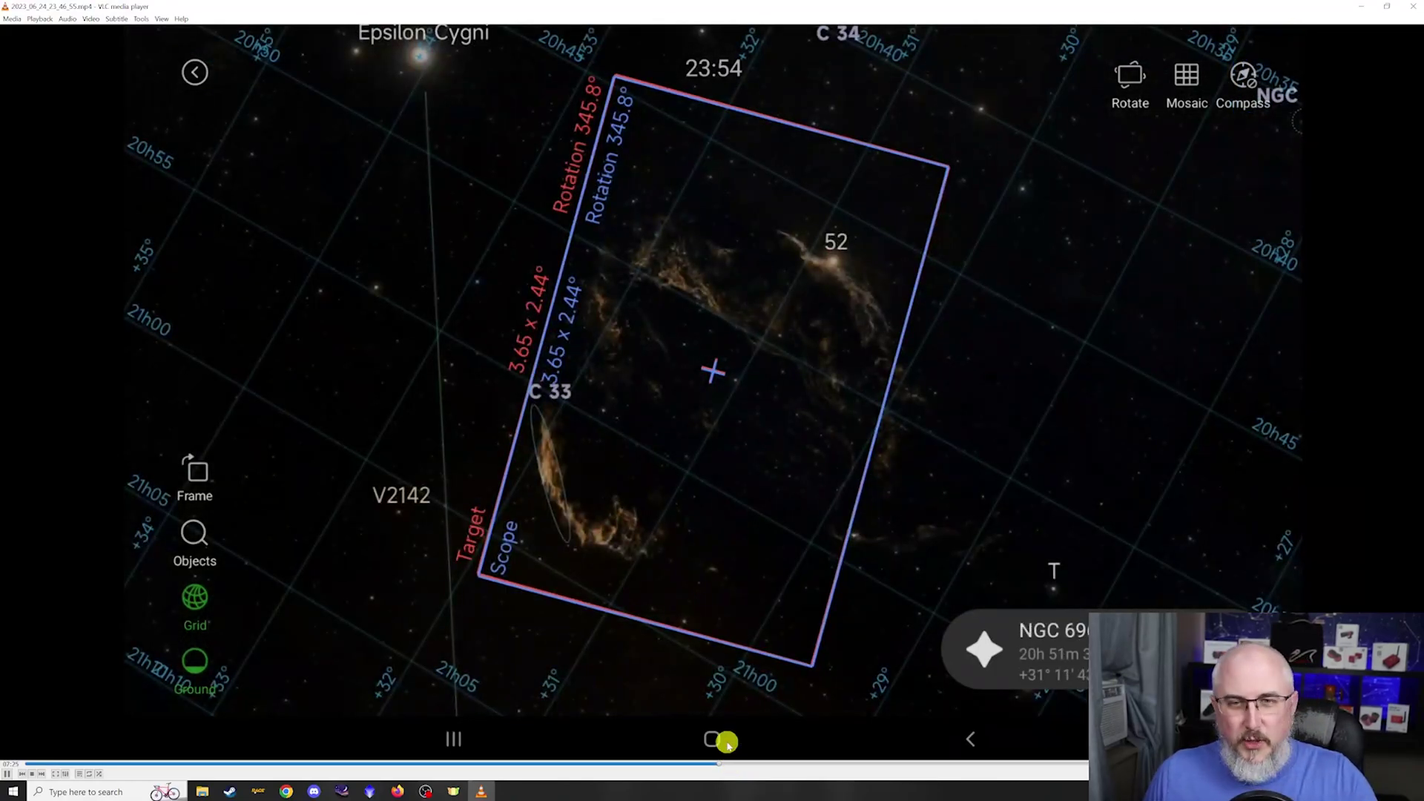
pyautogui.click(1414, 9)
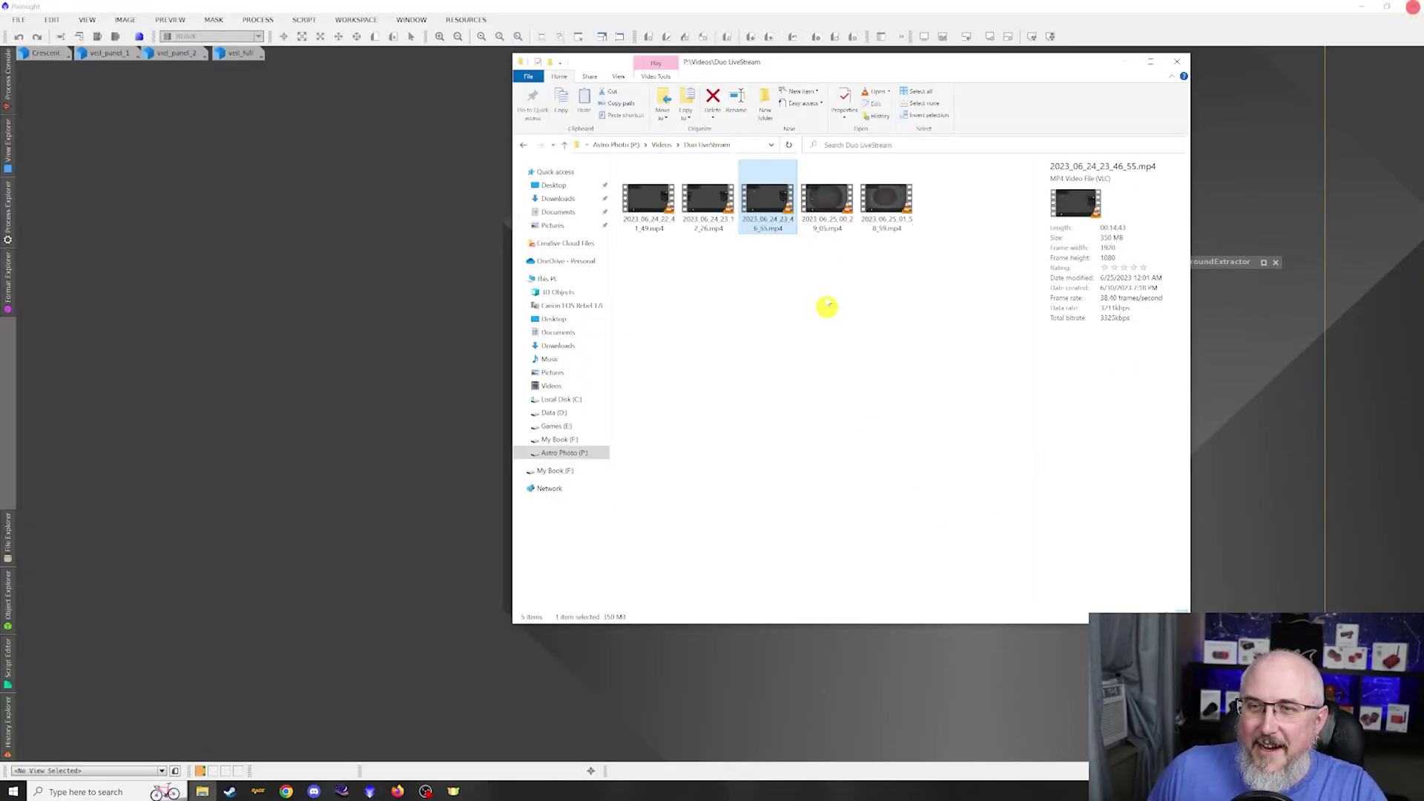
# Play the recording 2023_06_25_00_29_05.mp4, and return to PixInsight to open the veil_full image
pyautogui.doubleClick(826, 196)
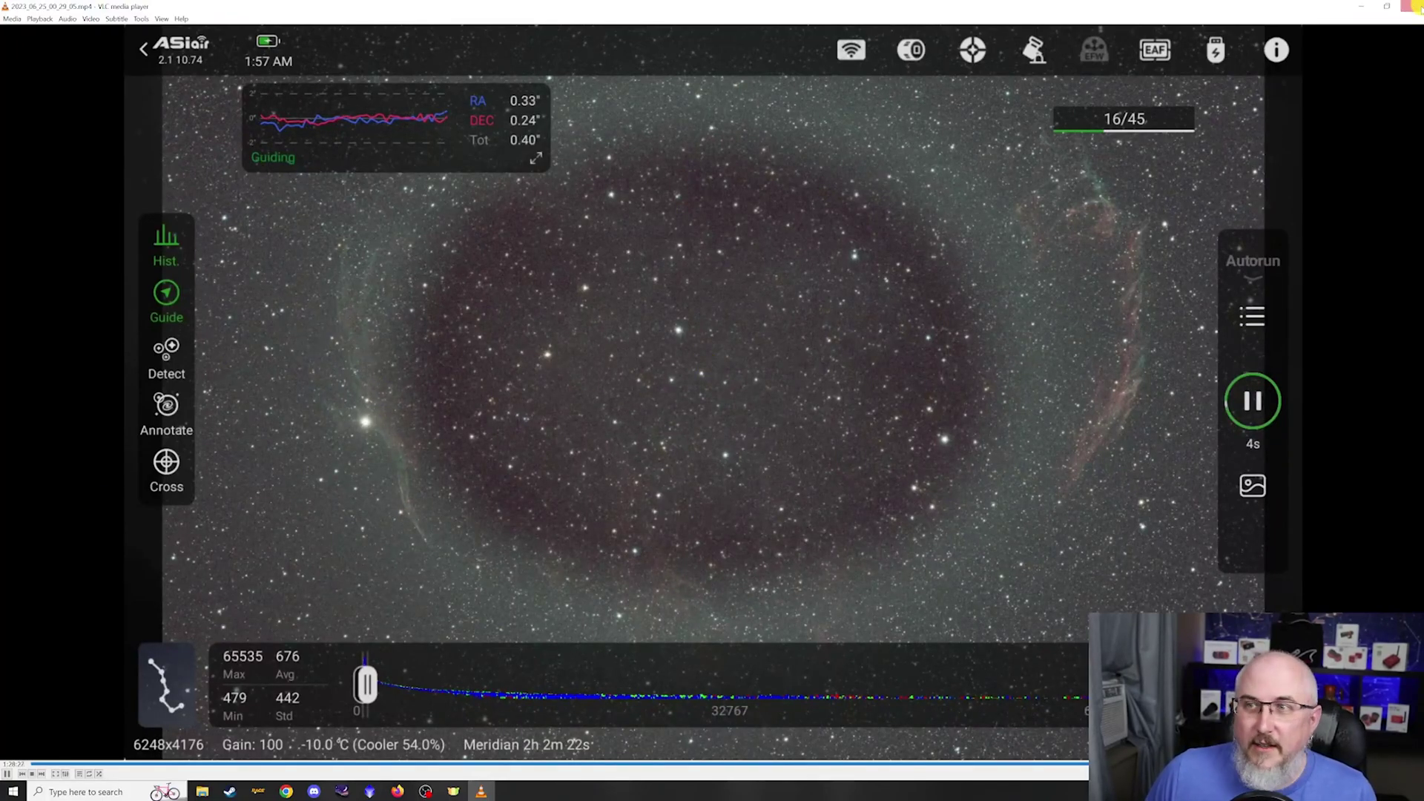
pyautogui.click(1365, 7)
pyautogui.click(238, 189)
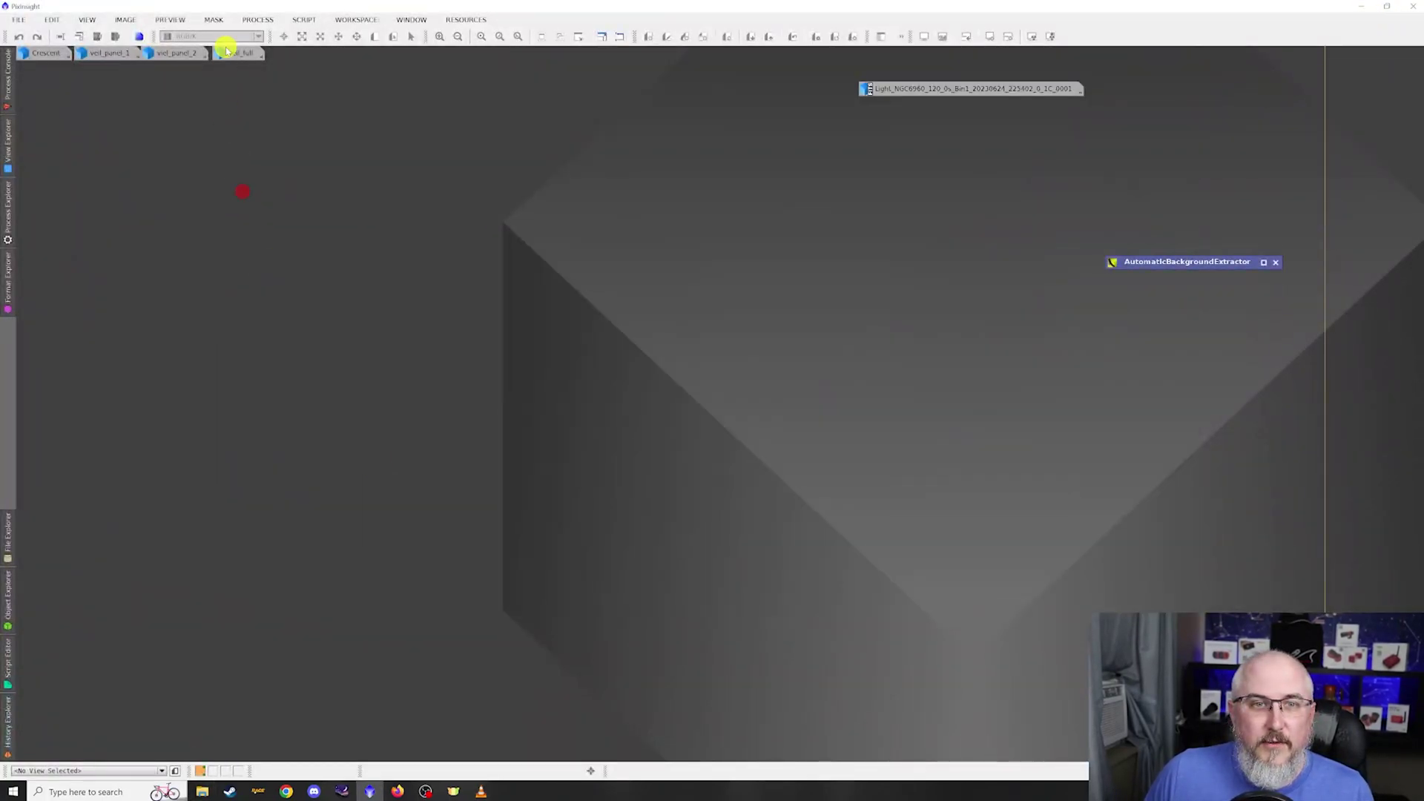
pyautogui.doubleClick(231, 52)
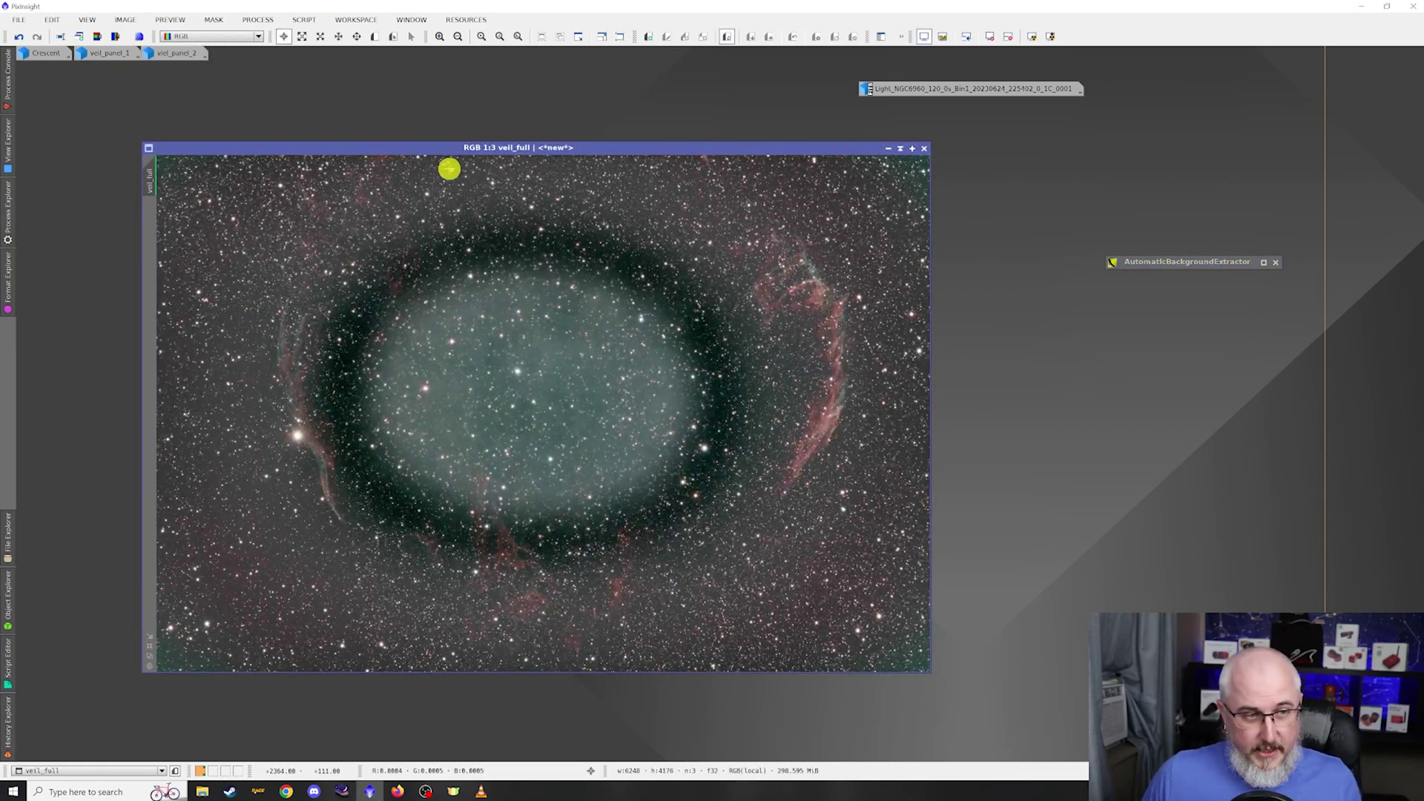
# Examine the star field at the centre of the veil_full image at full scale, and return to the wider nebula view
pyautogui.scroll(4, 550, 388)
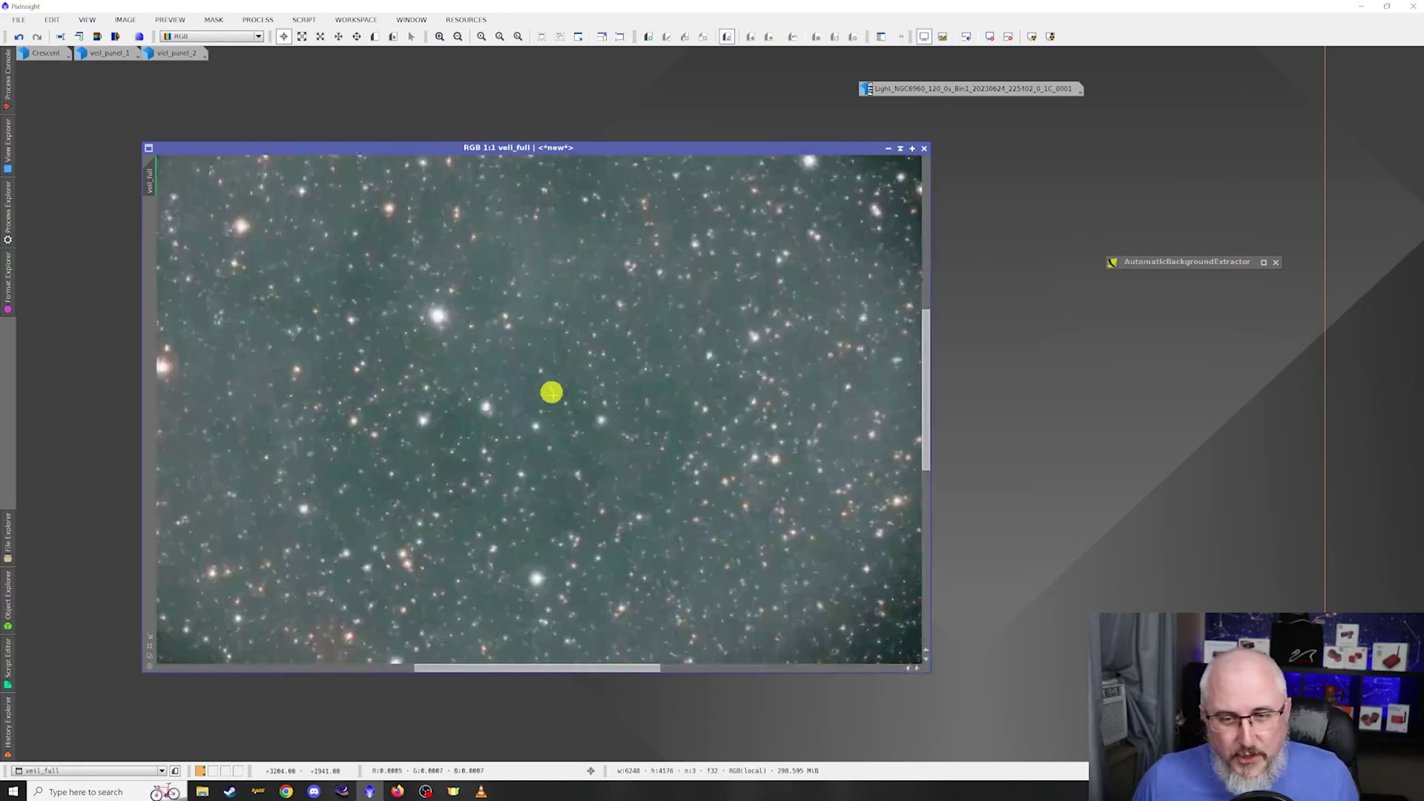
pyautogui.scroll(-4, 539, 354)
pyautogui.scroll(-1, 769, 283)
pyautogui.scroll(1, 808, 248)
pyautogui.scroll(1, 851, 267)
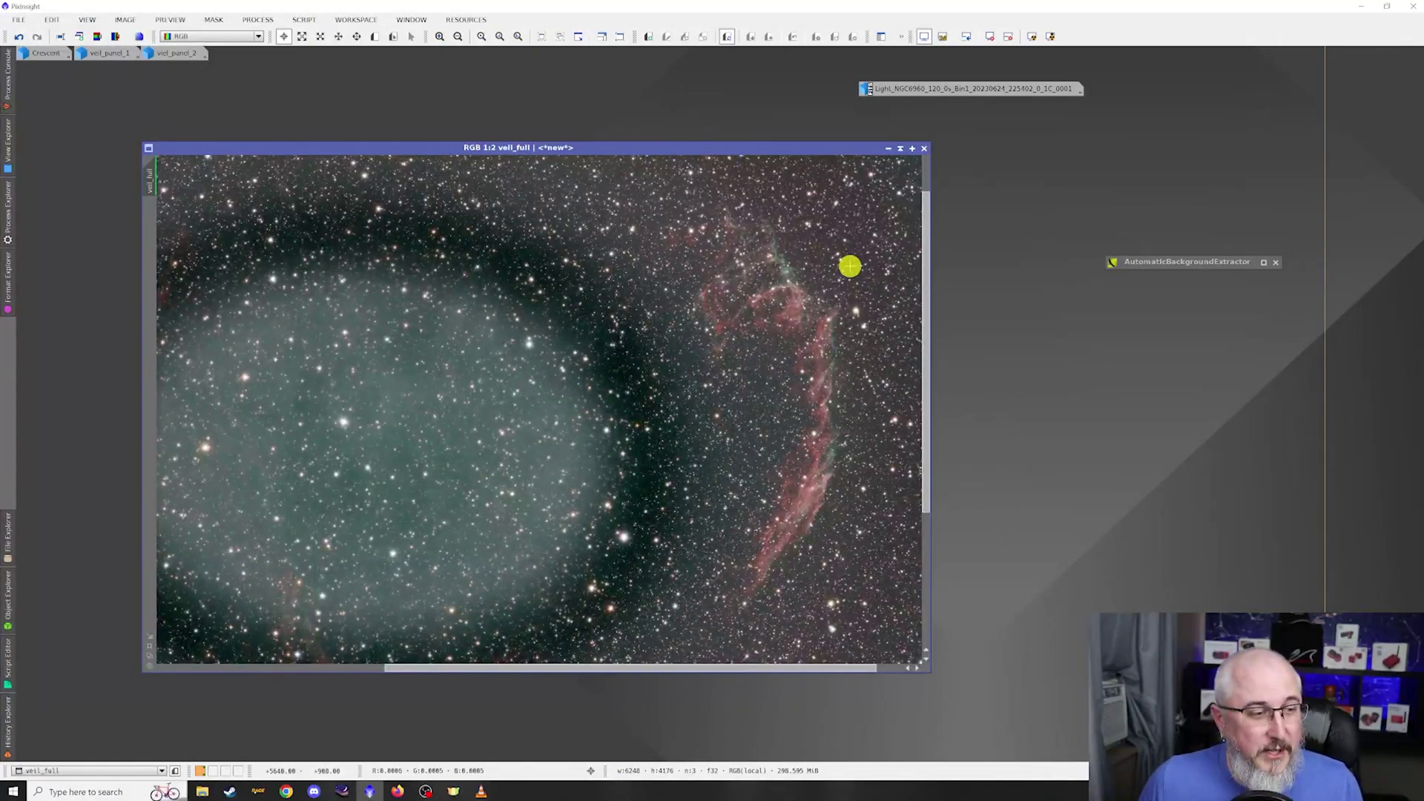
# Inspect the star shapes near the upper-right corner of the veil_full image at high magnification
pyautogui.scroll(2, 890, 216)
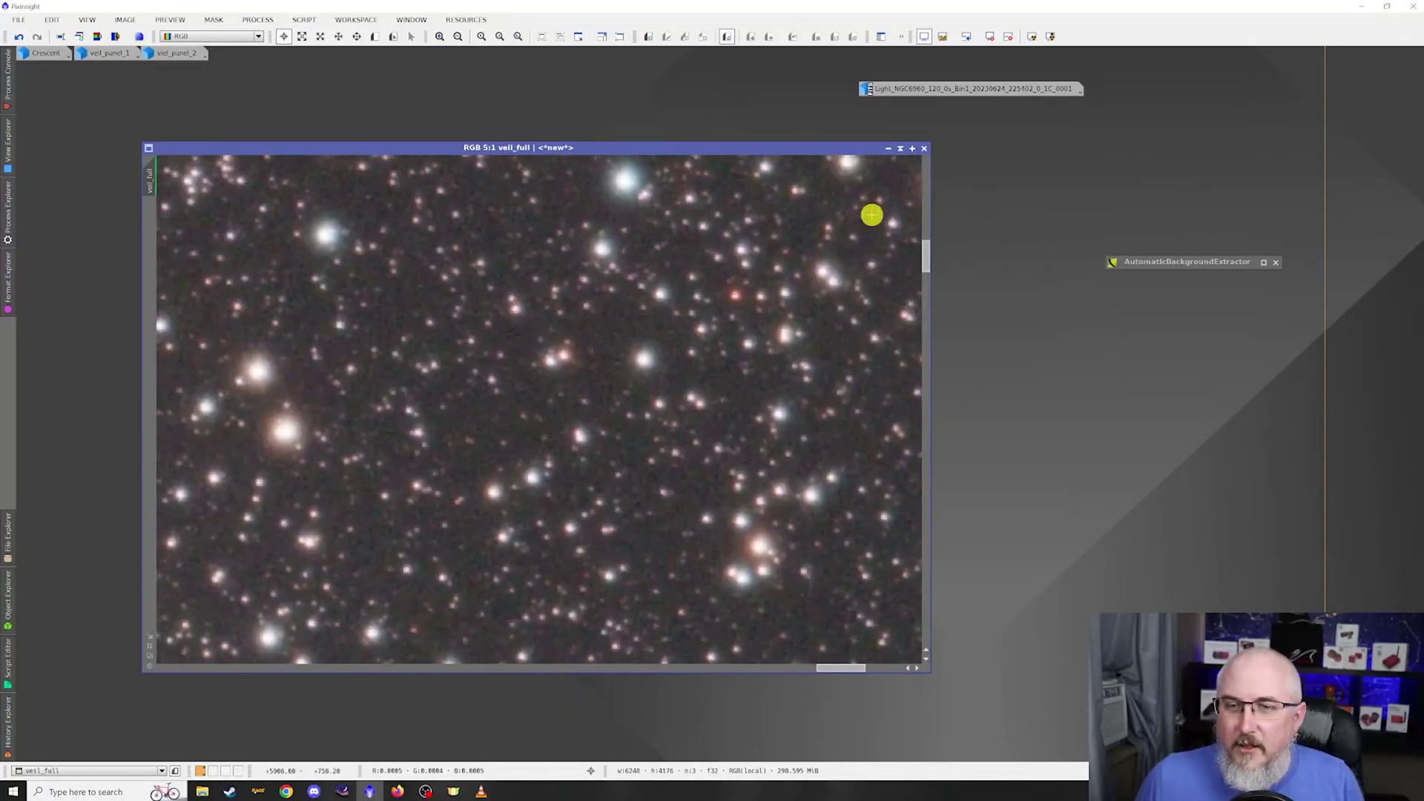
pyautogui.scroll(-1, 871, 215)
pyautogui.scroll(-1, 872, 215)
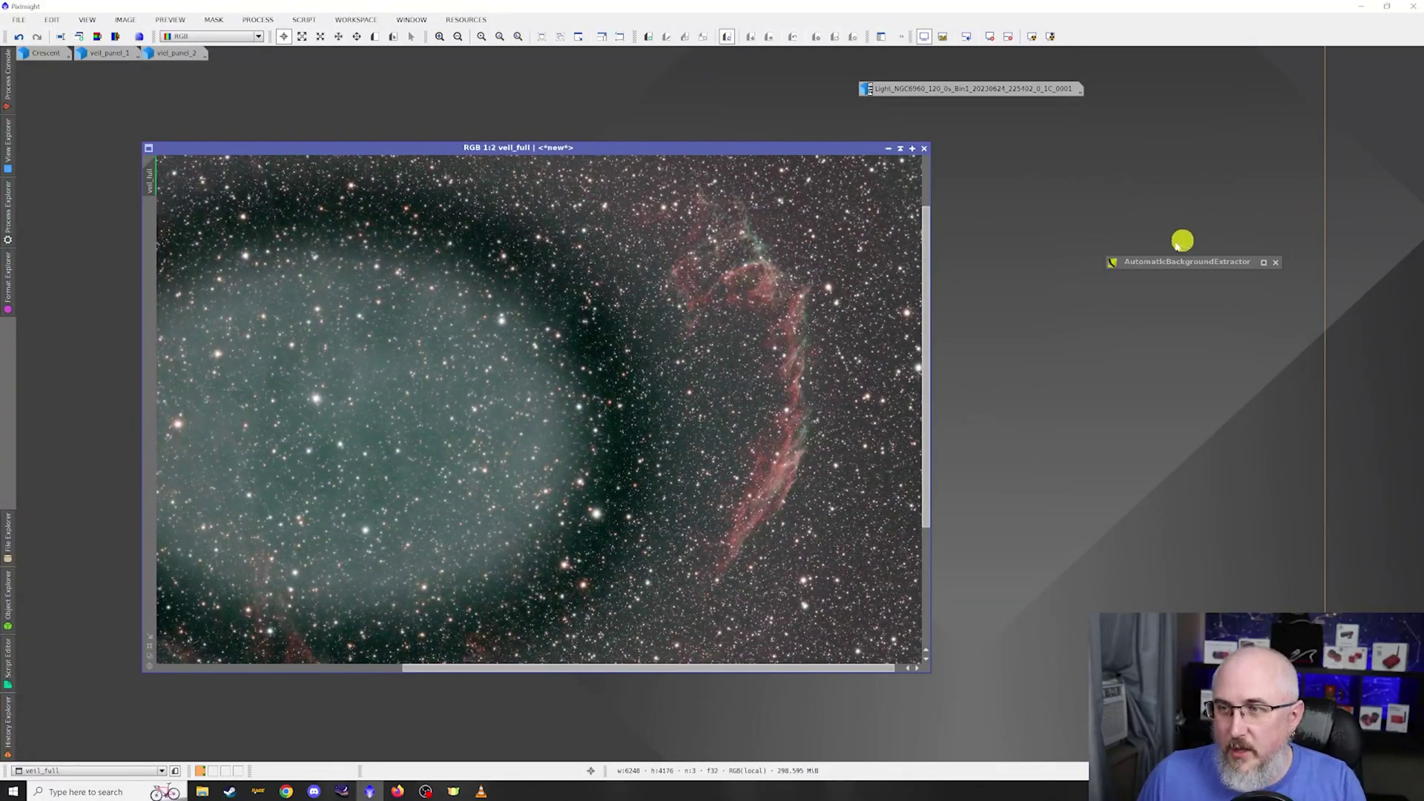
pyautogui.scroll(1, 831, 222)
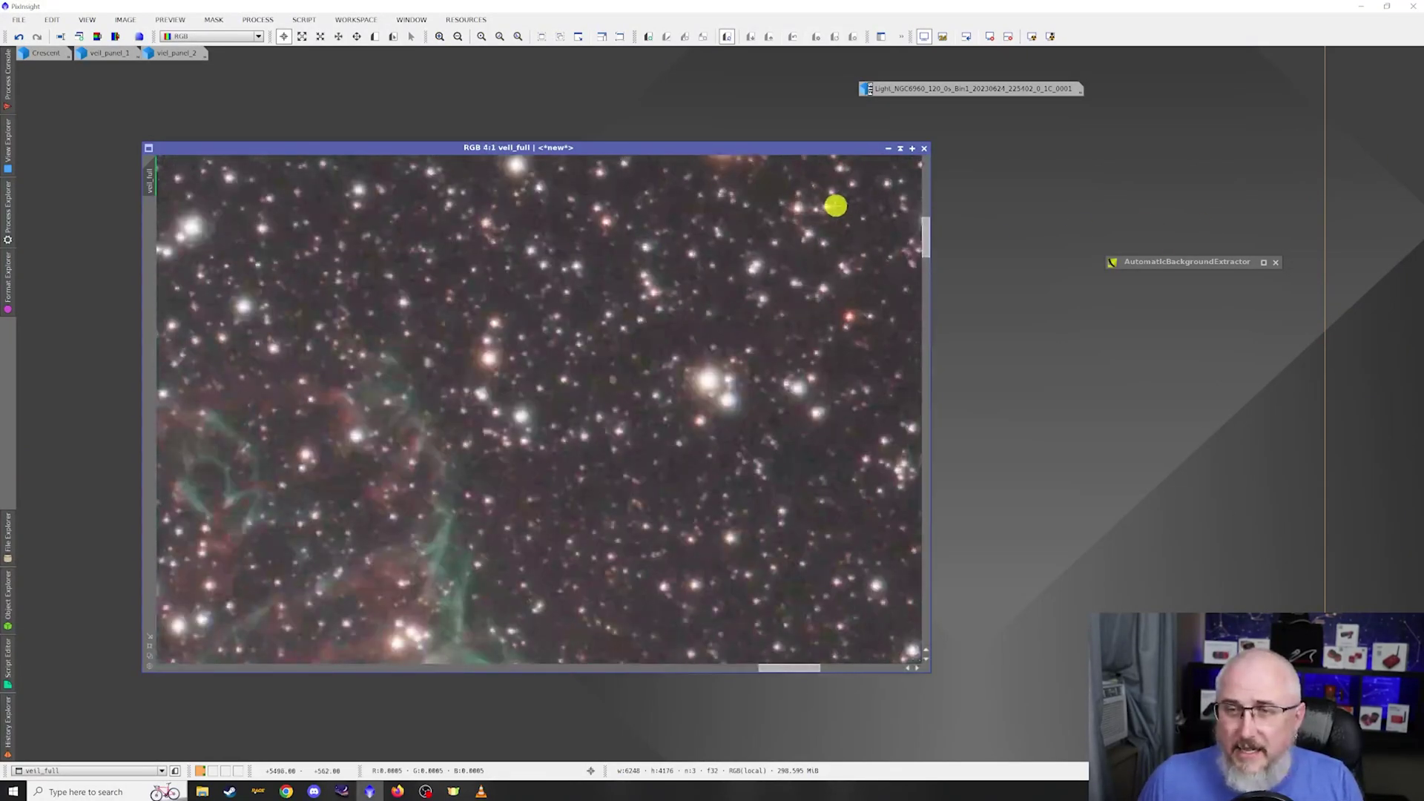
pyautogui.scroll(1, 898, 249)
pyautogui.scroll(3, 887, 232)
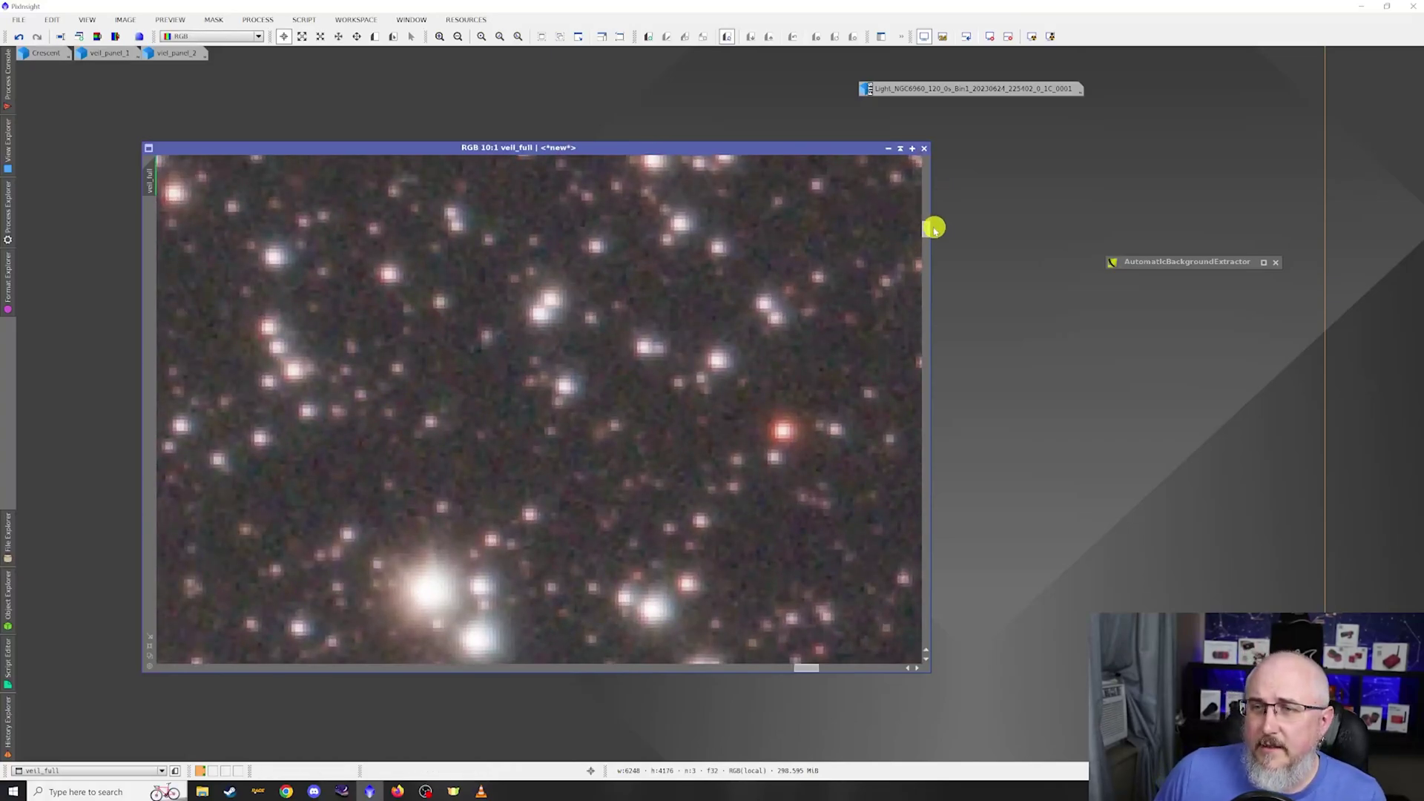
# Inspect the star shapes in the lower-left corner of veil_full at 10:1, and return to the whole image at 1:3
pyautogui.moveTo(928, 227); pyautogui.dragTo(933, 657)
pyautogui.moveTo(810, 669); pyautogui.dragTo(205, 679)
pyautogui.scroll(-4, 205, 680)
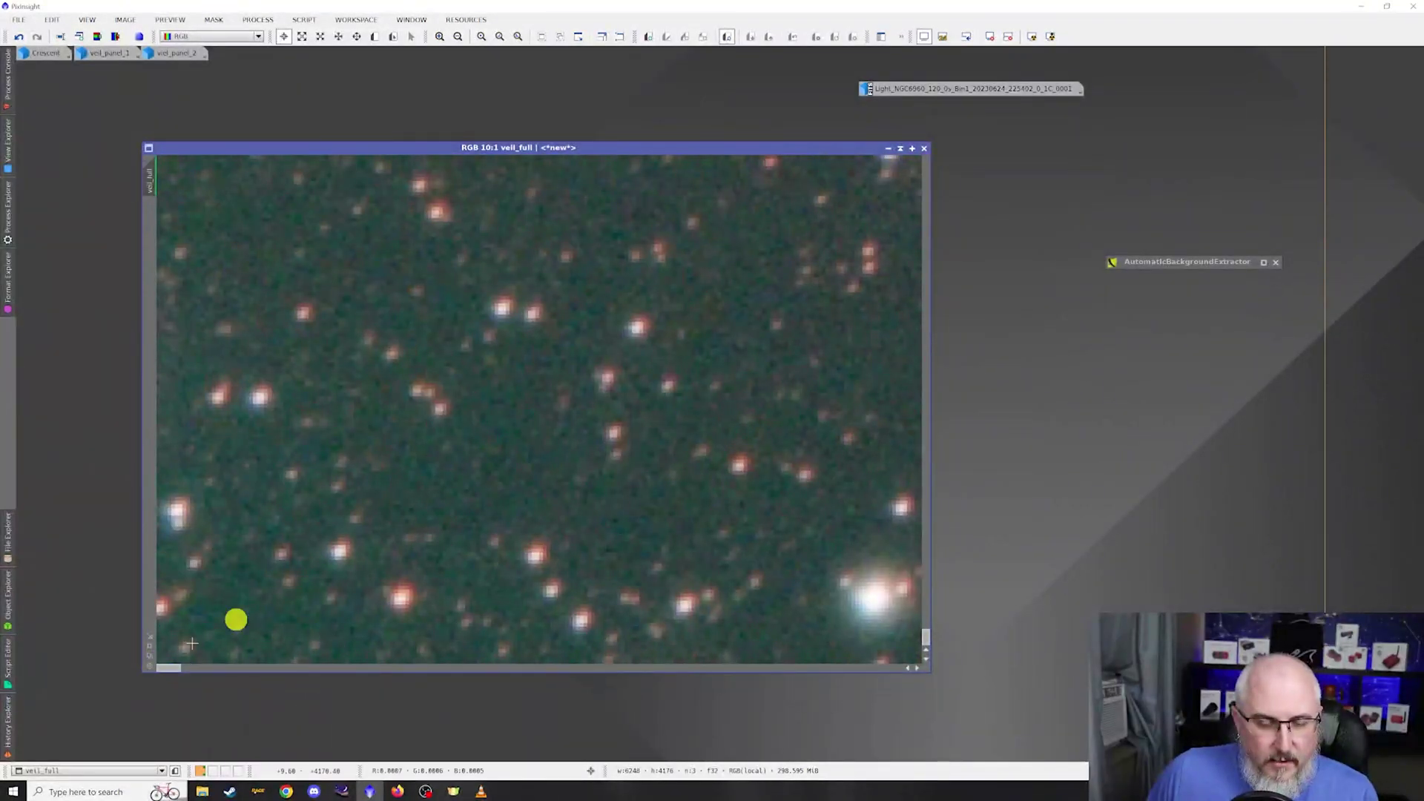
pyautogui.hscroll(3, 245, 614)
pyautogui.scroll(-7, 269, 580)
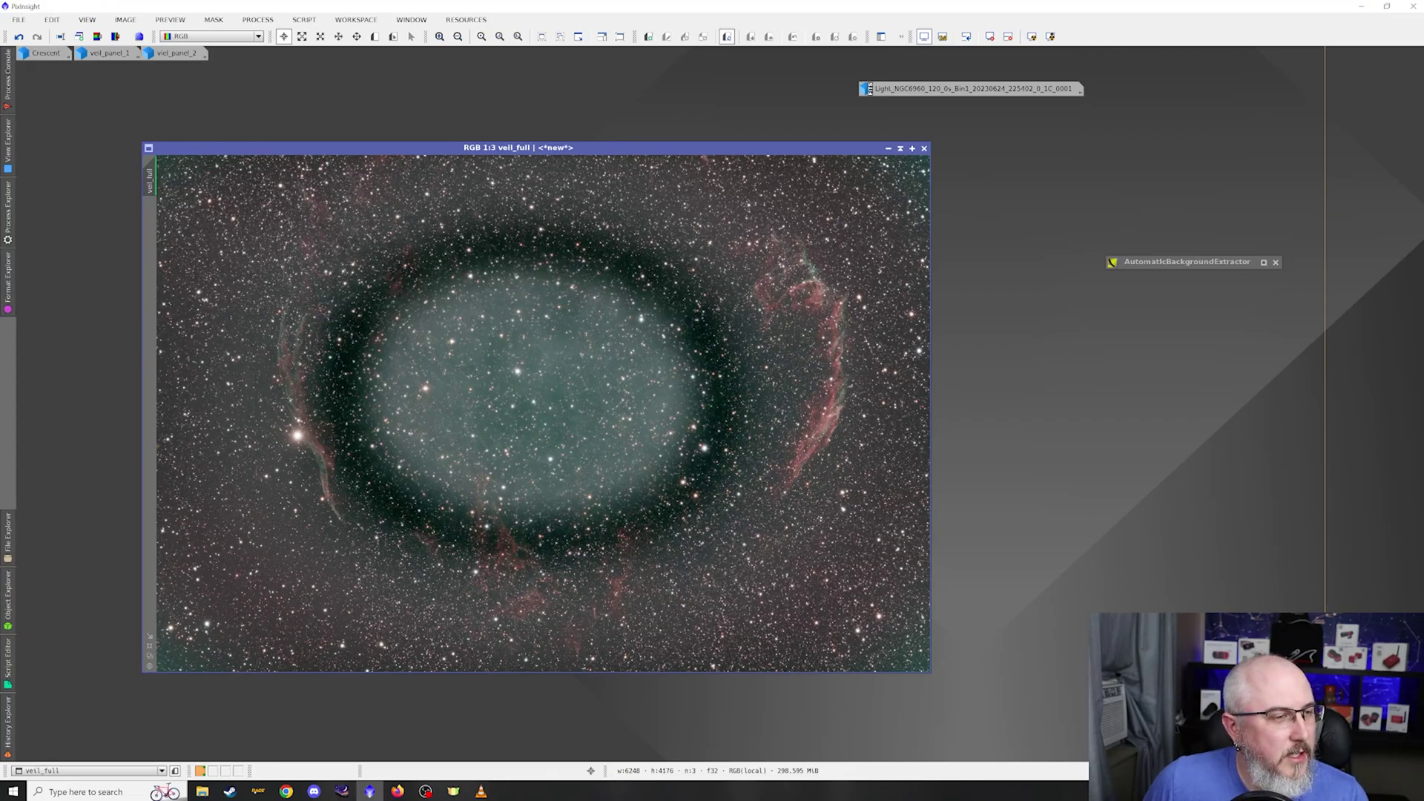
# Switch to the Astro Escape Patreon page in the browser and review its membership levels and benefits
pyautogui.hotkey('alt', 'Tab')
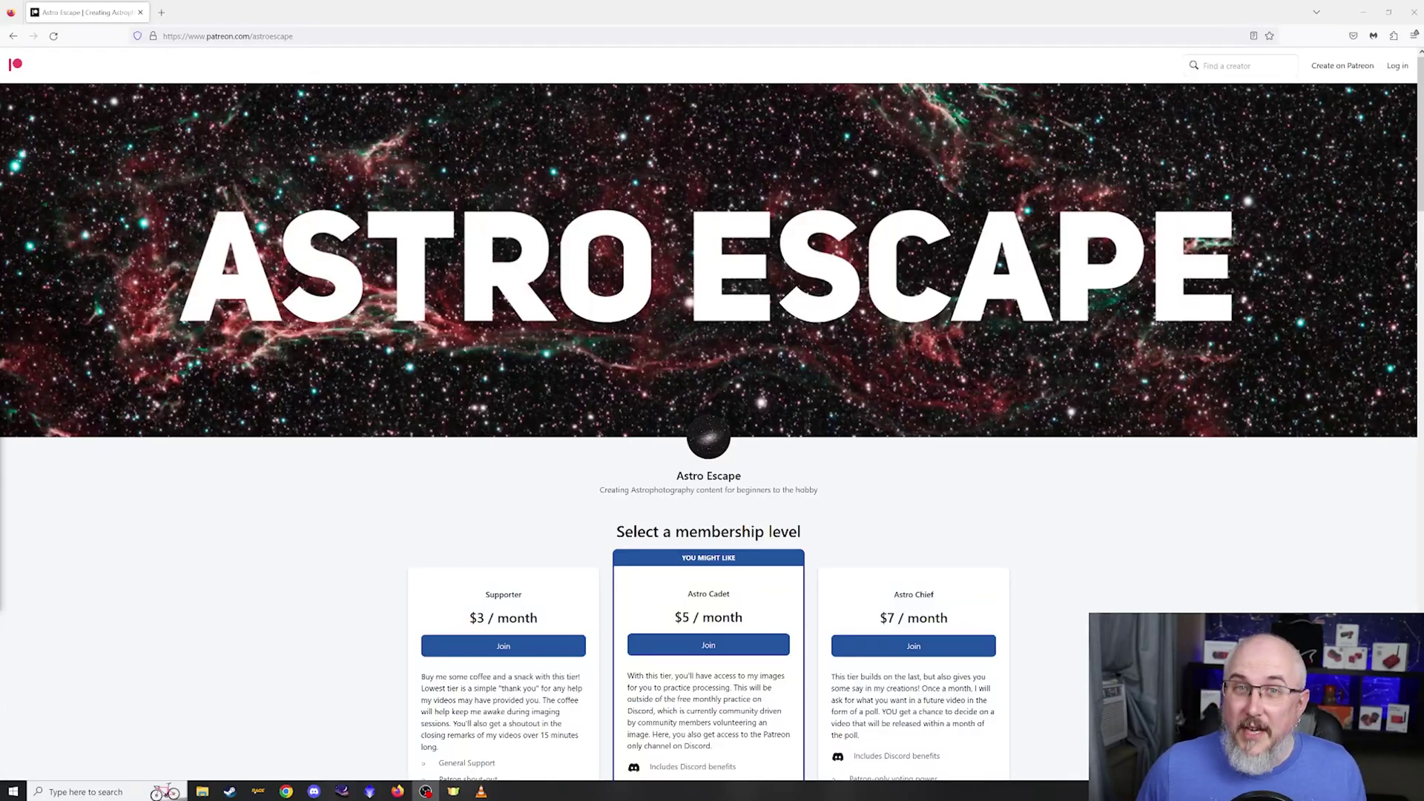
pyautogui.scroll(-3, 312, 438)
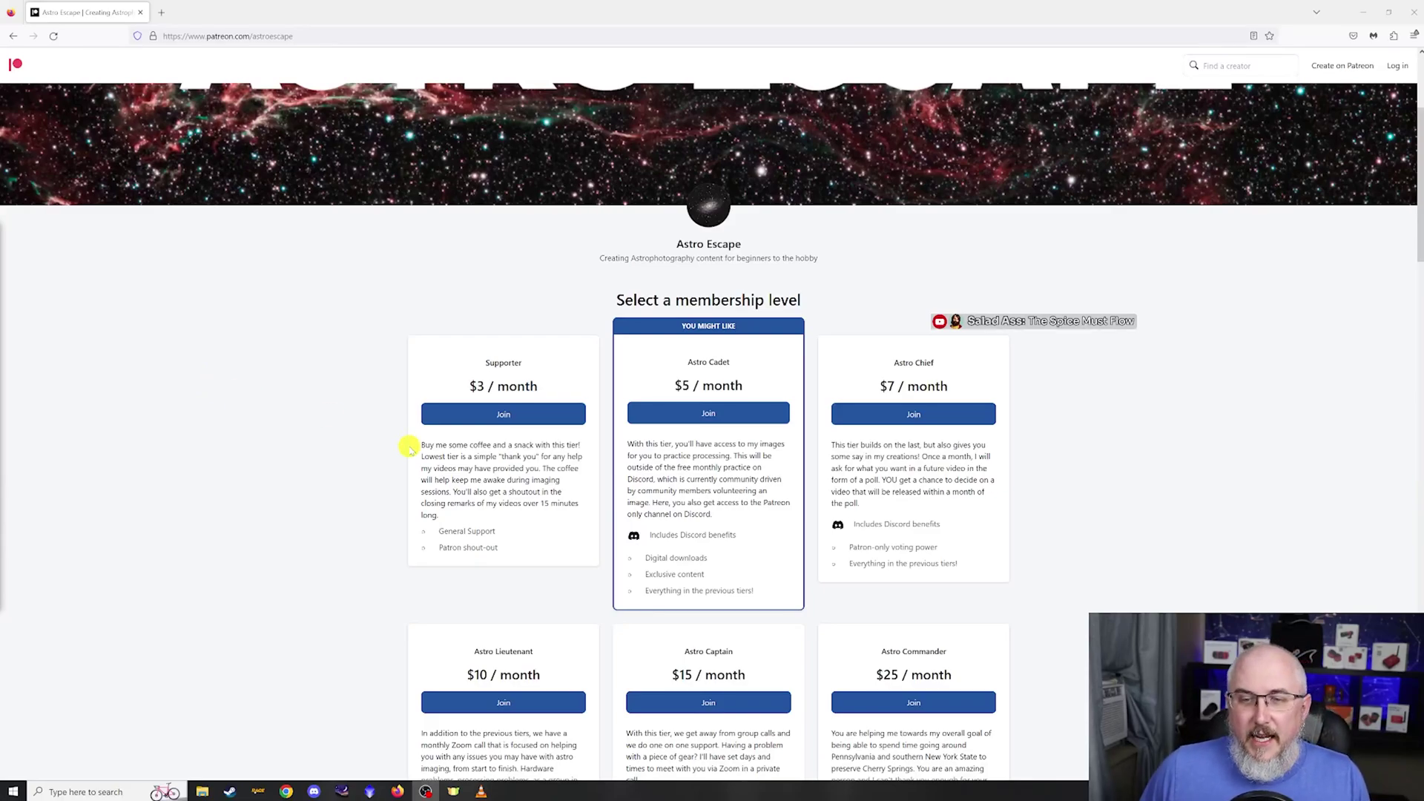
pyautogui.scroll(-2, 393, 448)
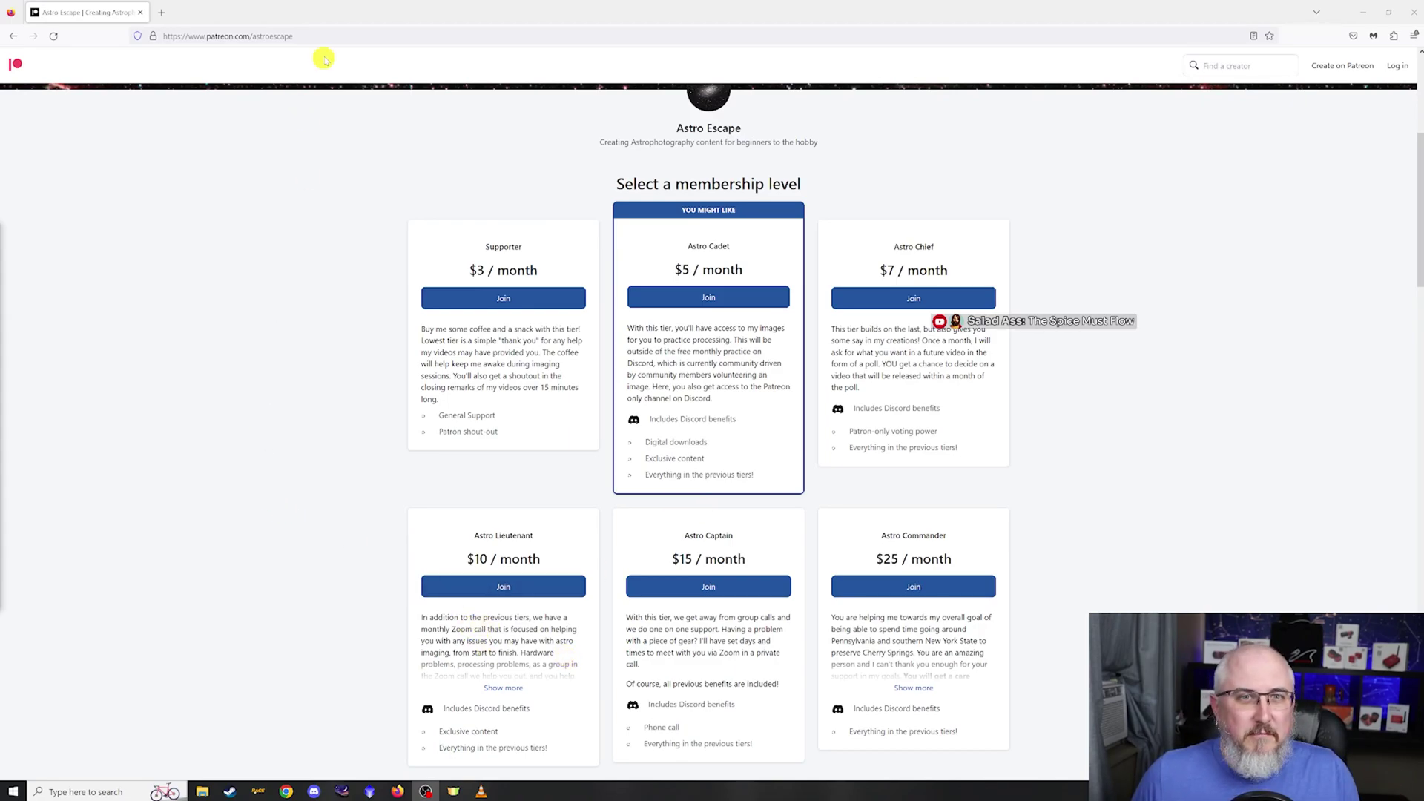
pyautogui.click(323, 35)
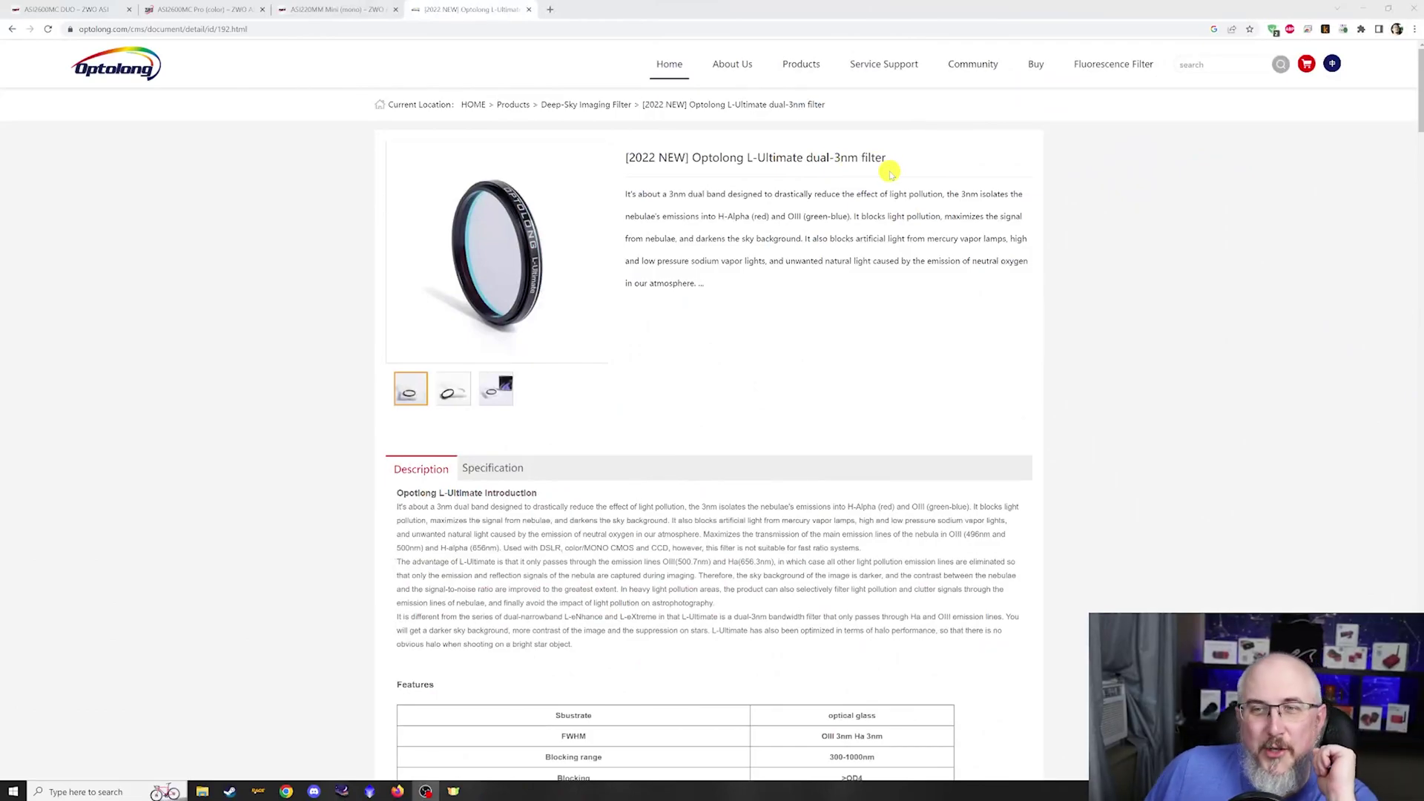
# From the Optolong L-Ultimate page, browse the Deep-Sky filter products and open the L-eXtreme dual-band filter page
pyautogui.moveTo(890, 172); pyautogui.dragTo(917, 156)
pyautogui.click(895, 156)
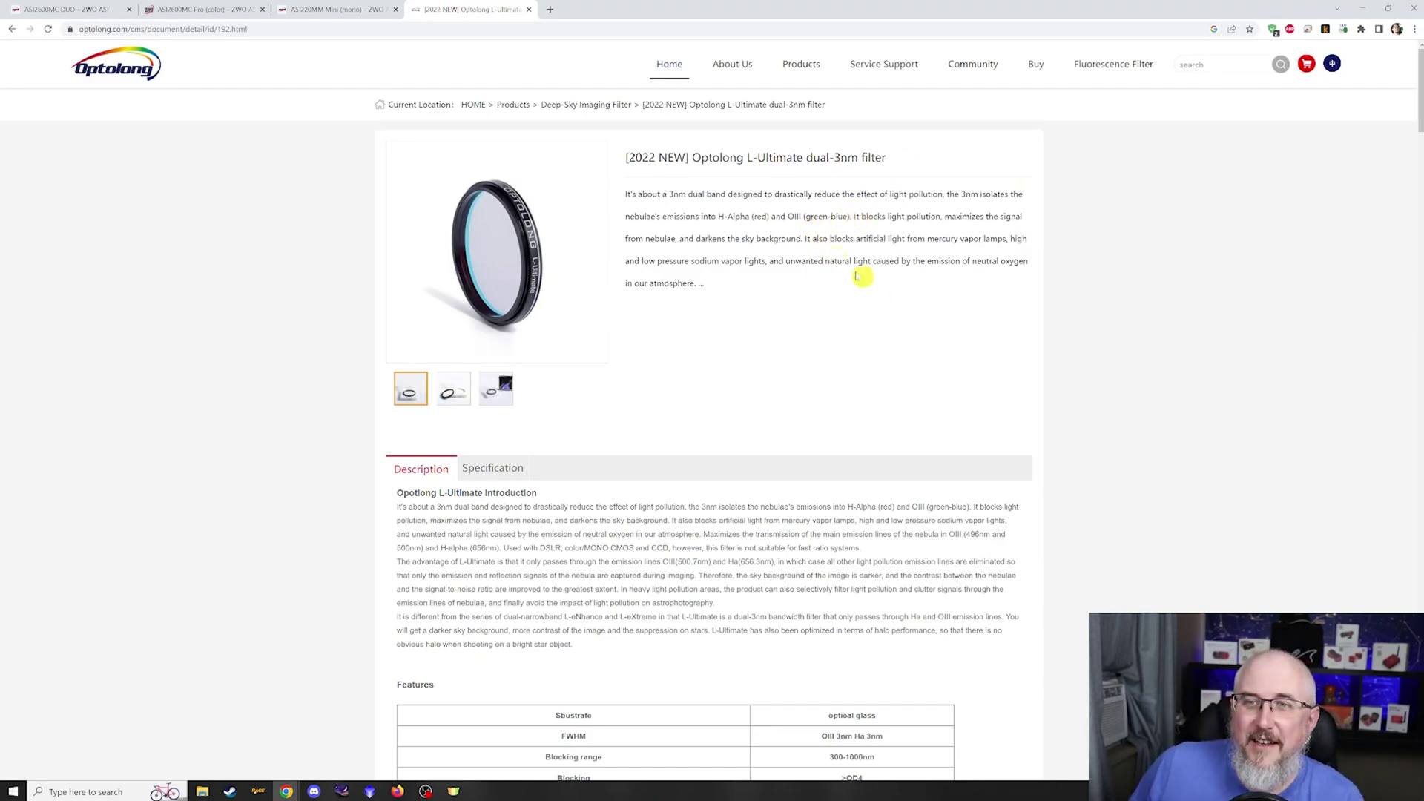
pyautogui.moveTo(798, 60)
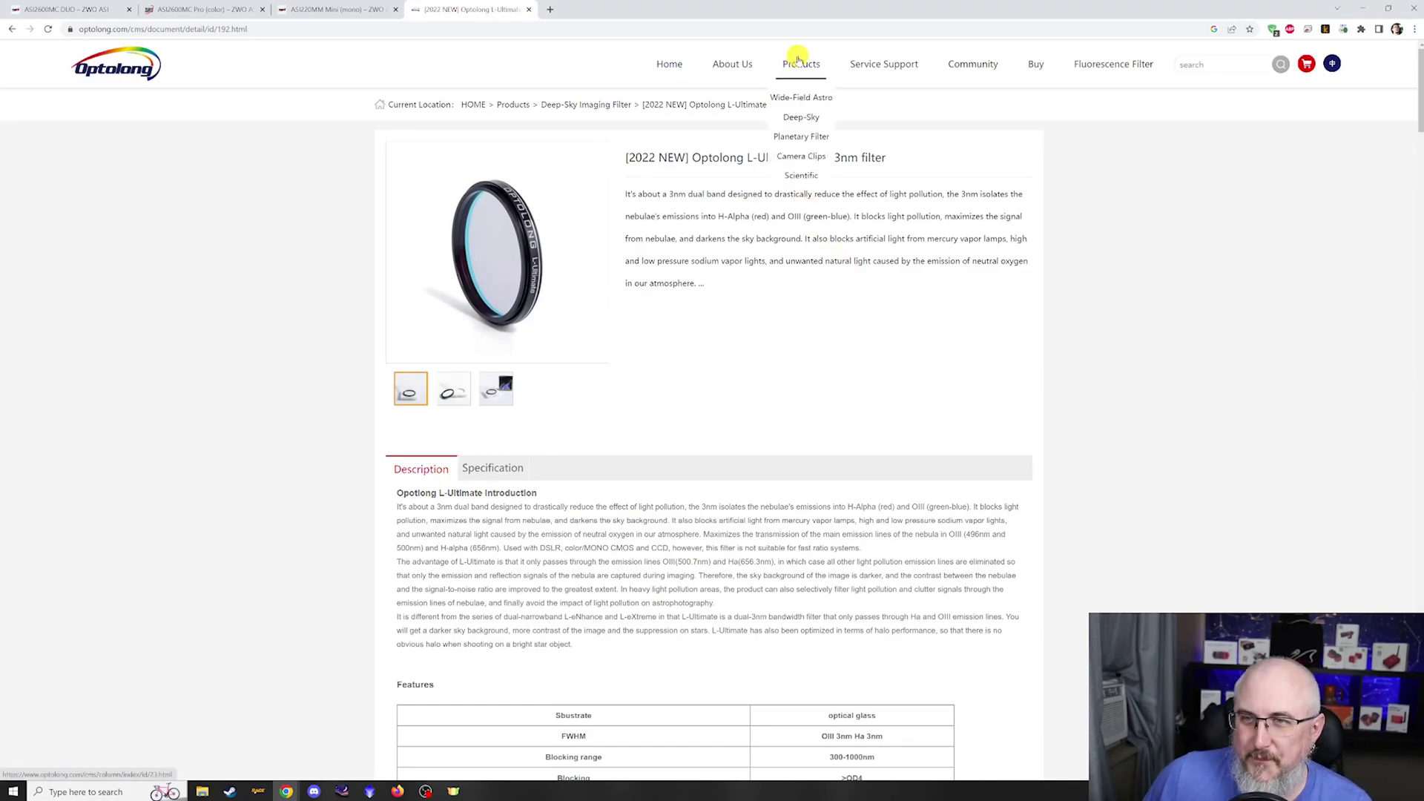
pyautogui.click(800, 115)
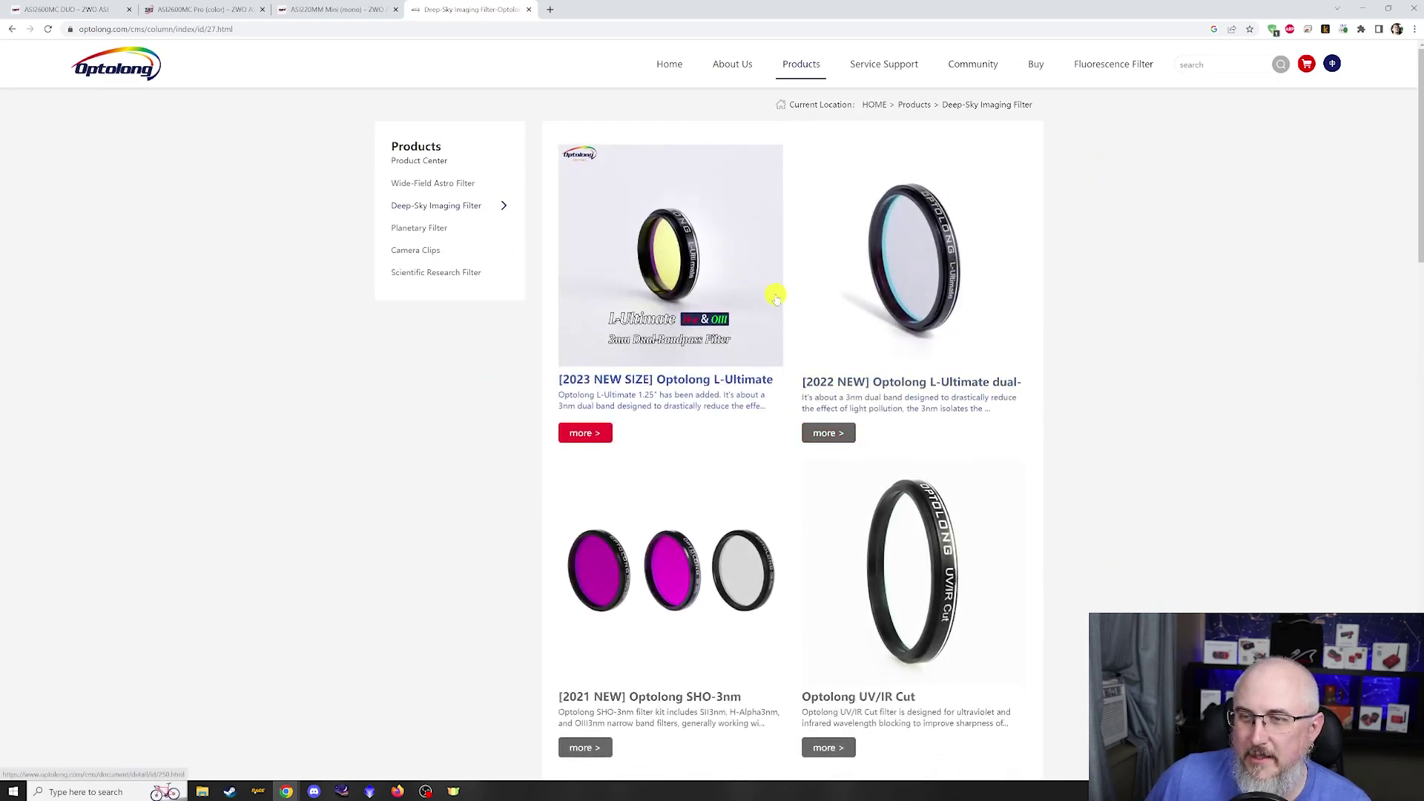
pyautogui.scroll(-1, 772, 295)
pyautogui.scroll(-3, 776, 297)
pyautogui.scroll(-3, 777, 312)
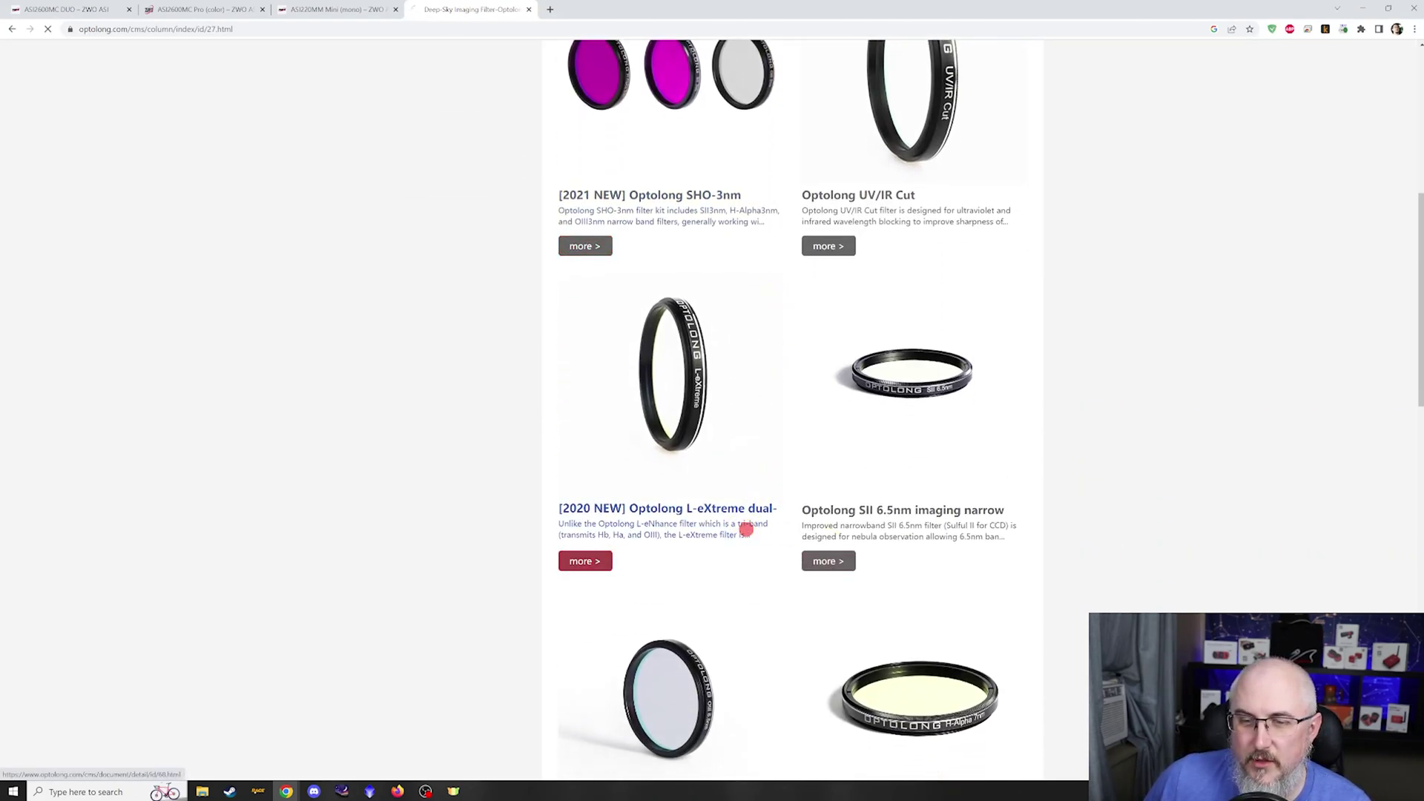
pyautogui.click(746, 531)
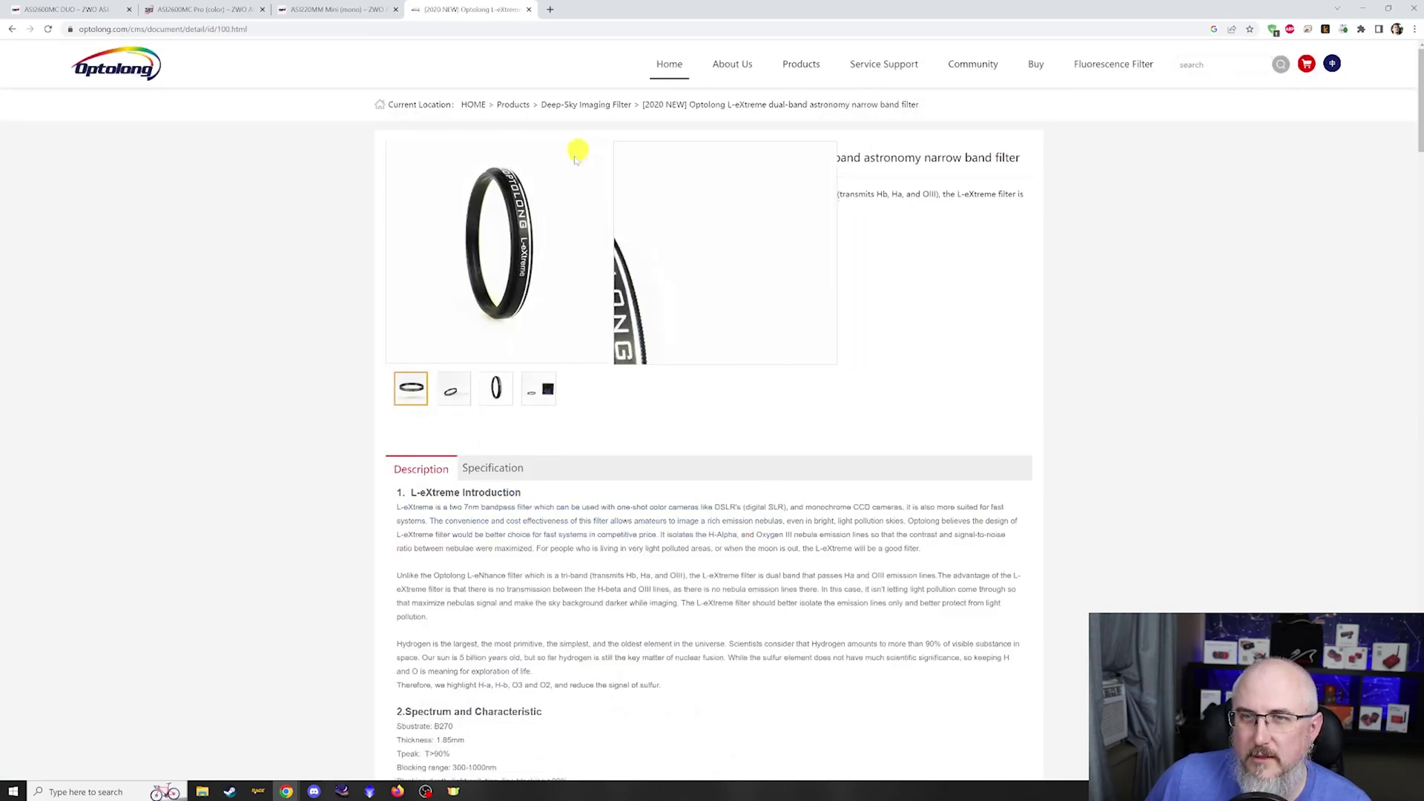
# Check the L-eXtreme filter's specification, and examine its description and transmission chart
pyautogui.scroll(-2, 745, 581)
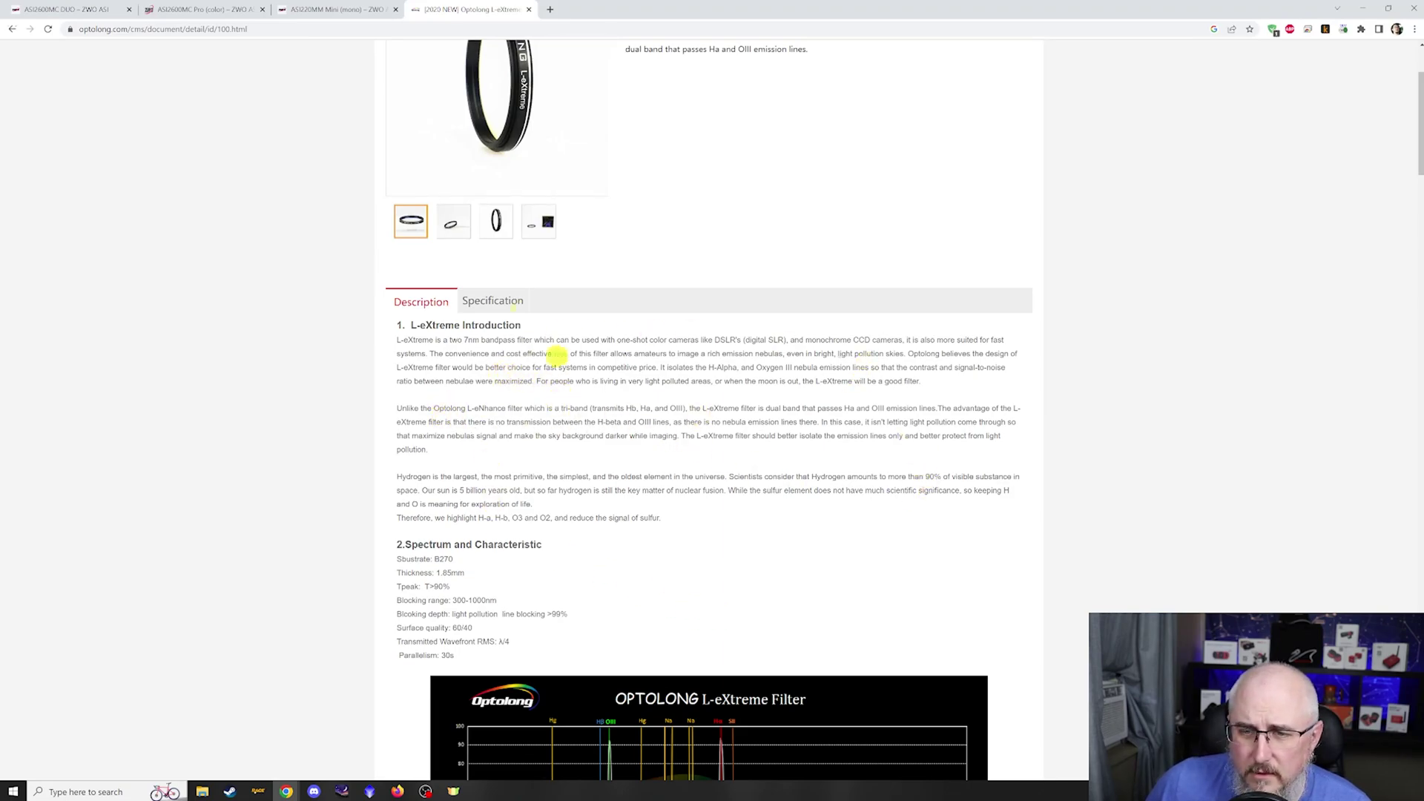
pyautogui.click(493, 298)
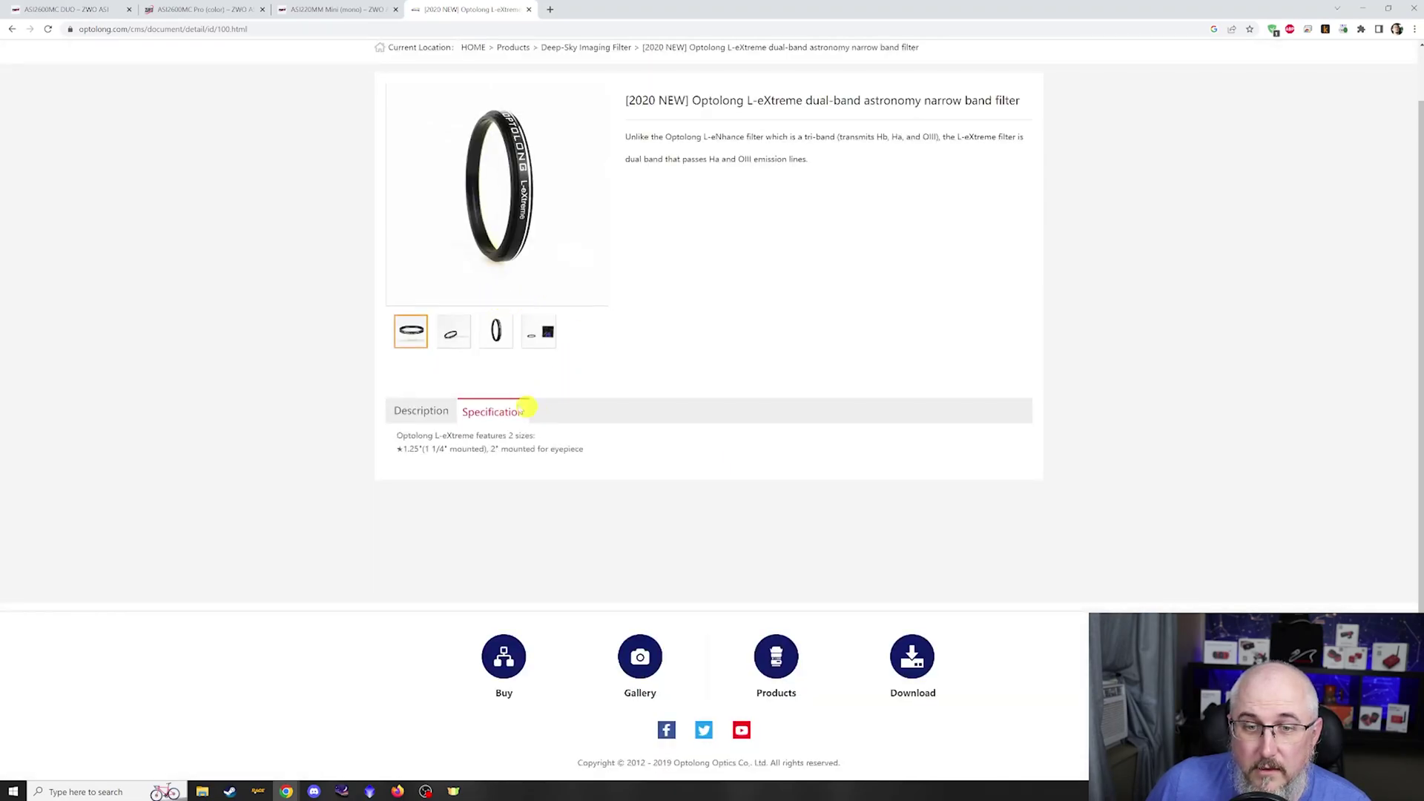
pyautogui.click(421, 413)
pyautogui.scroll(-6, 735, 489)
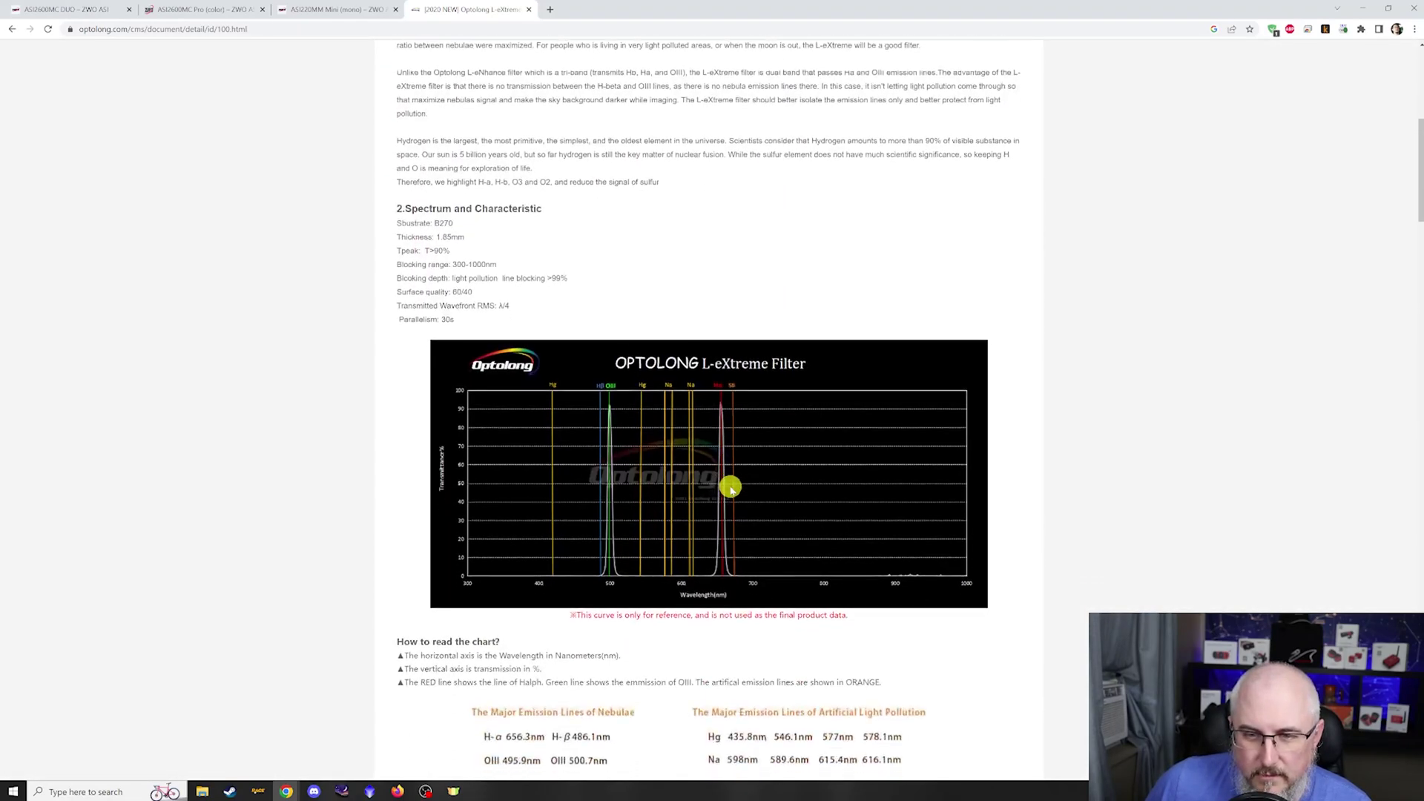
pyautogui.scroll(-2, 876, 478)
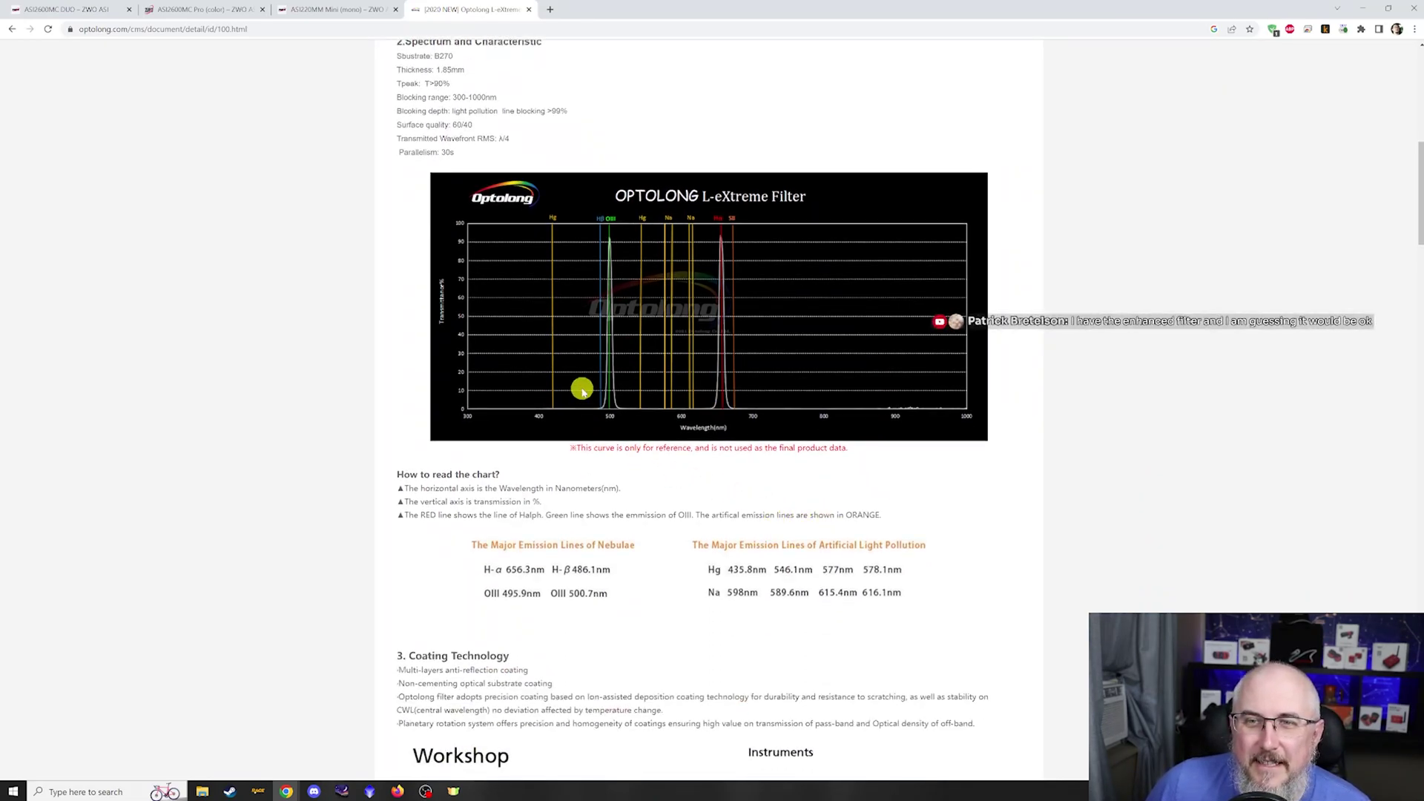
pyautogui.scroll(6, 582, 389)
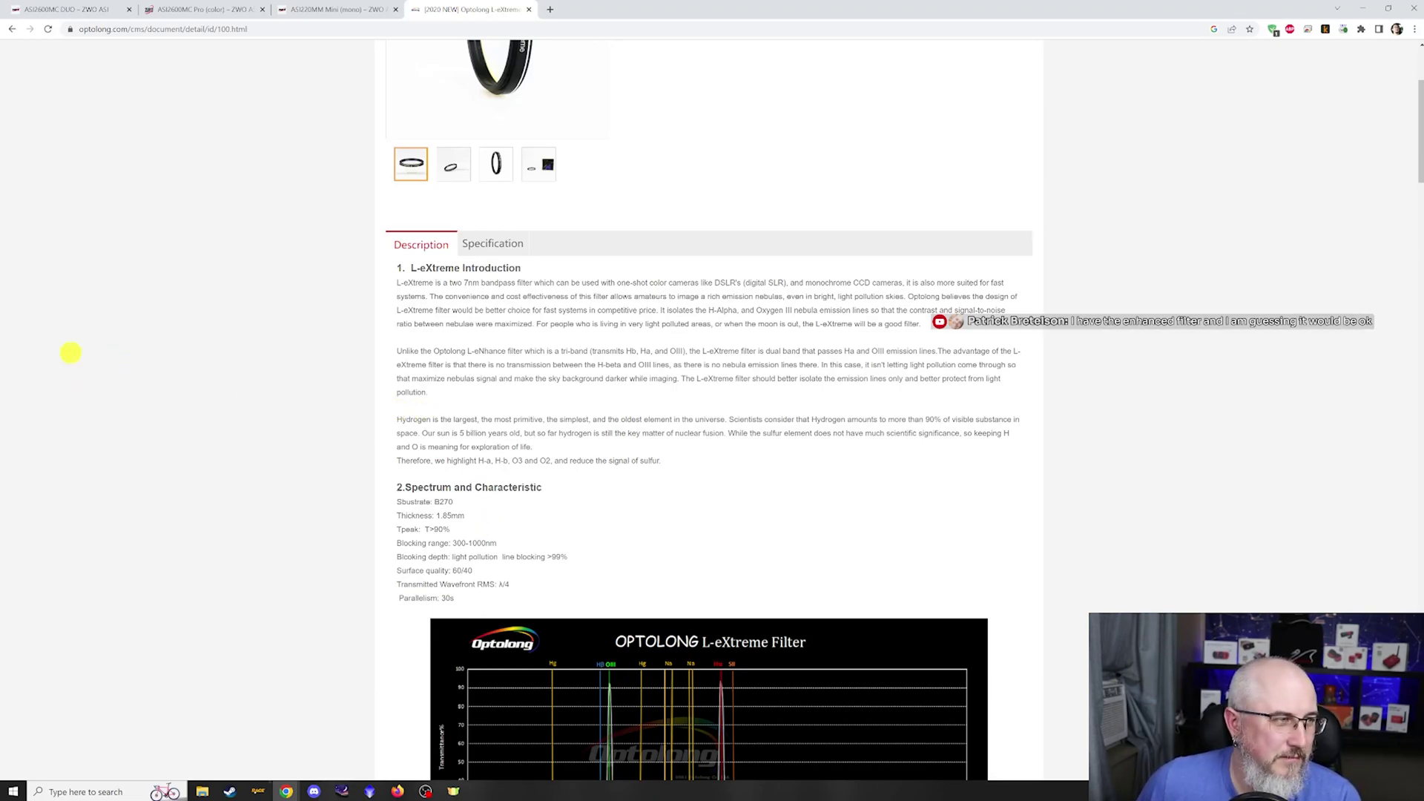
pyautogui.moveTo(438, 58)
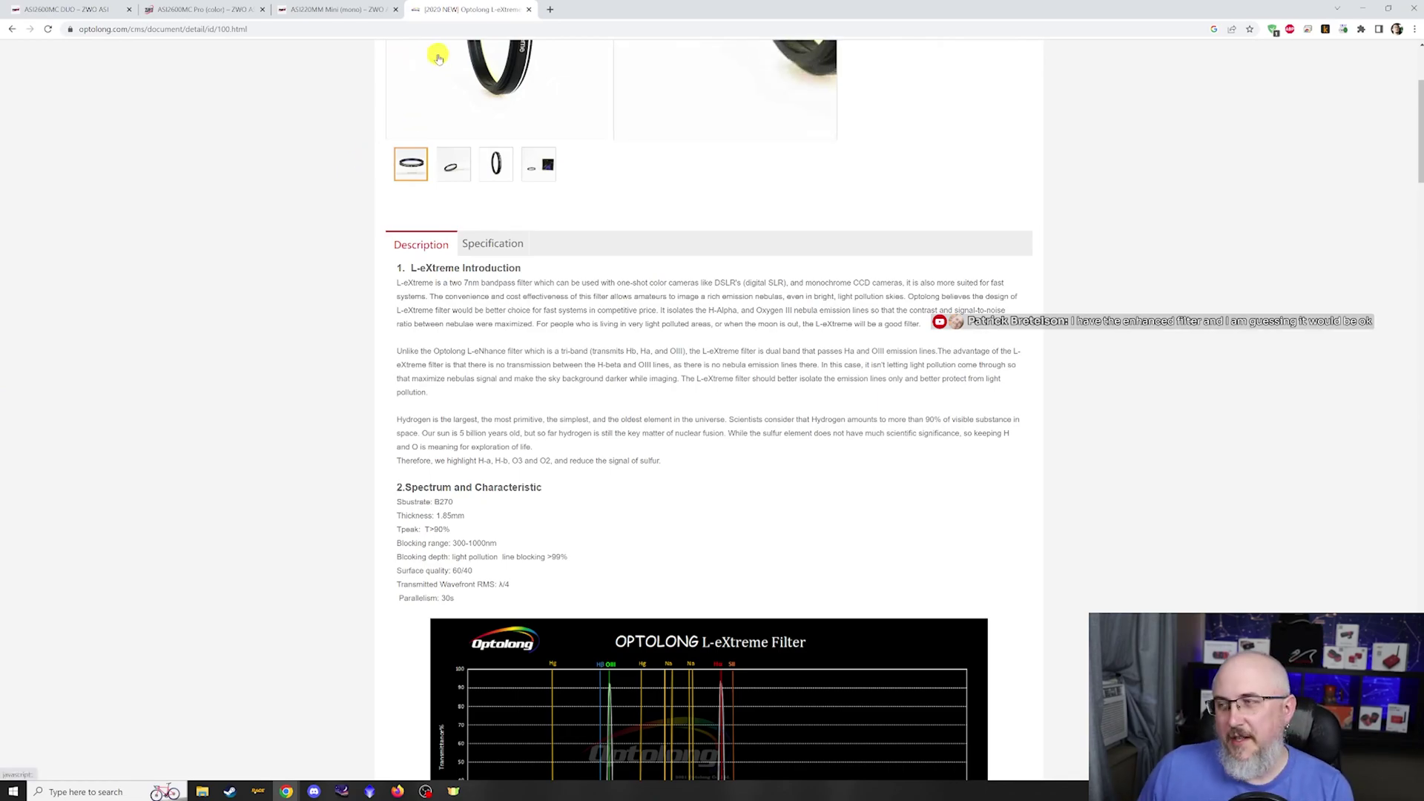